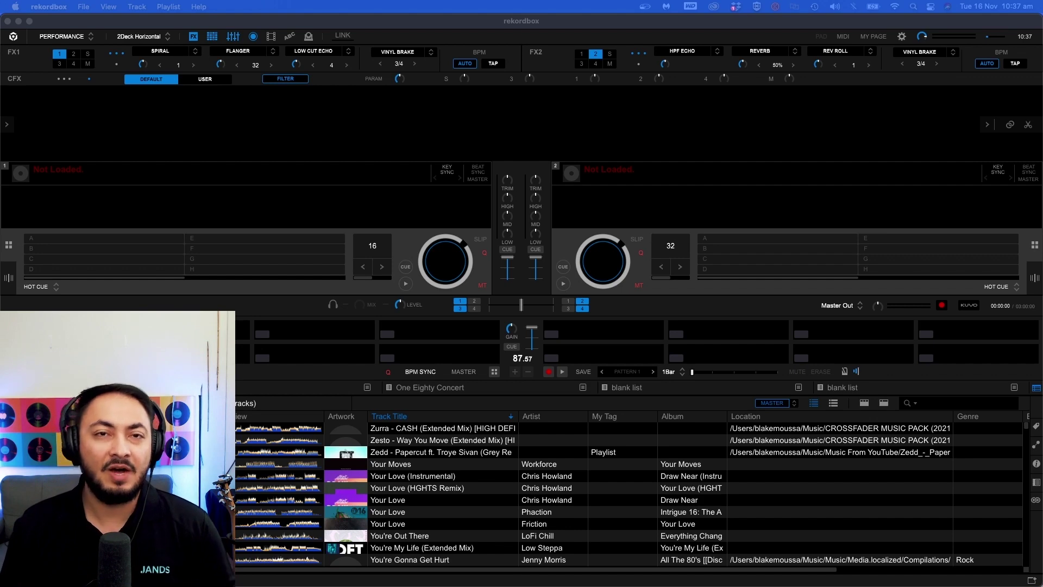
scroll(599, 530, "down", 5)
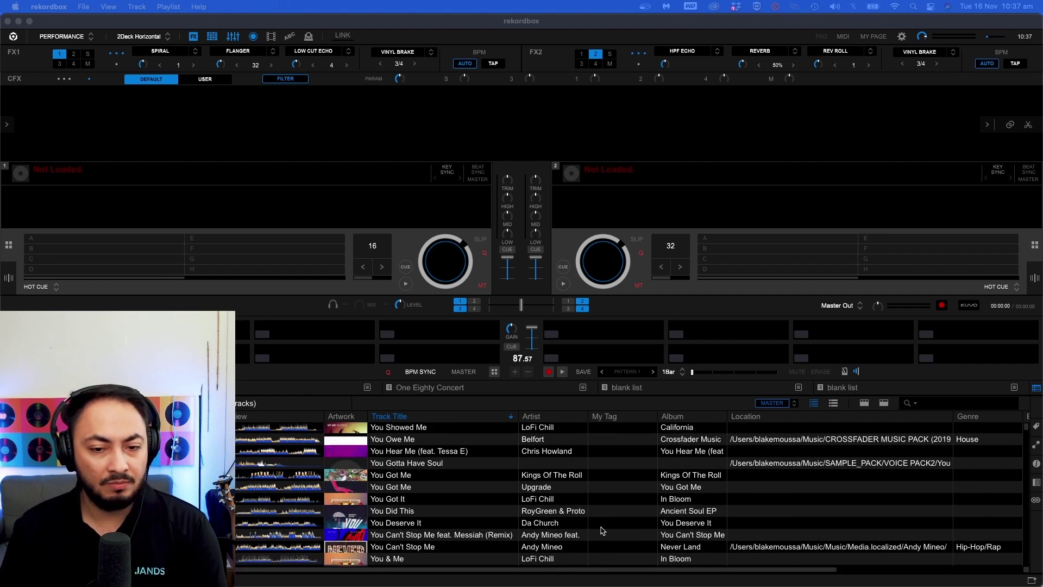
scroll(602, 522, "down", 5)
scroll(602, 517, "down", 5)
scroll(602, 517, "down", 5)
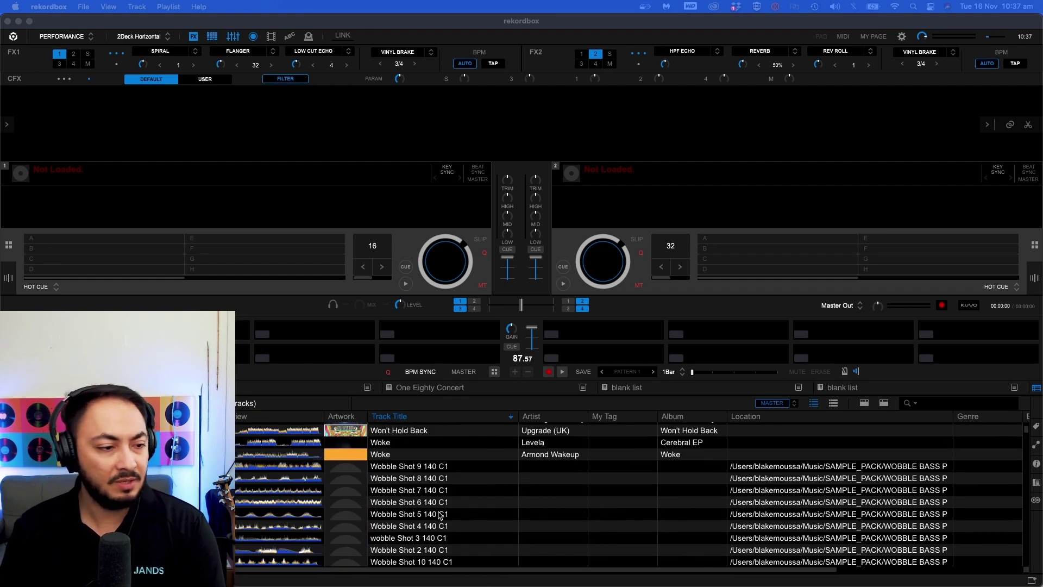
scroll(441, 513, "up", 5)
scroll(440, 509, "up", 5)
- Remove all 2180 tracks from the collection and begin deleting the One Eighty Concert playlist
left_click(470, 487)
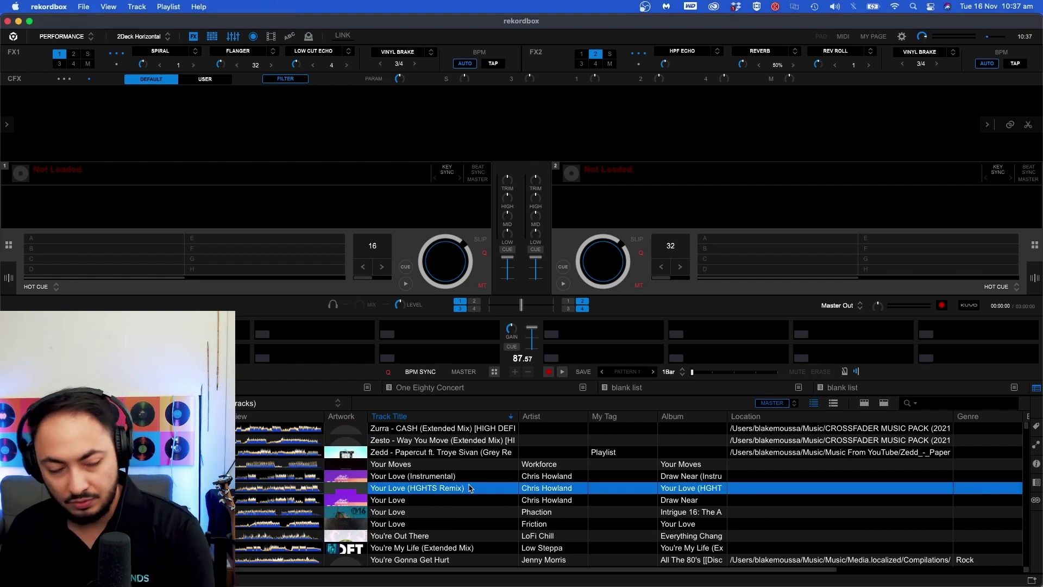
key("super+a")
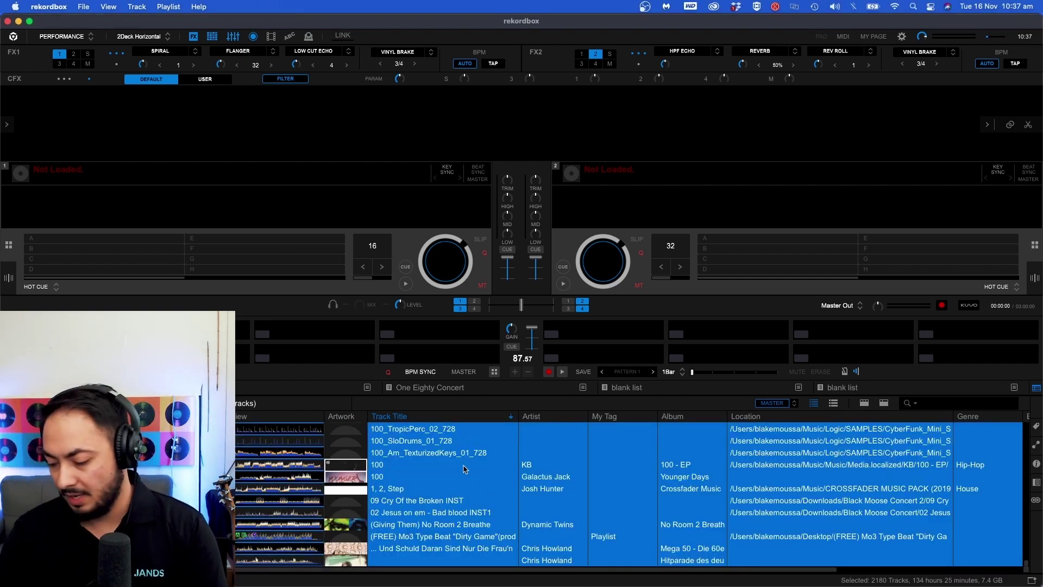
key("Delete")
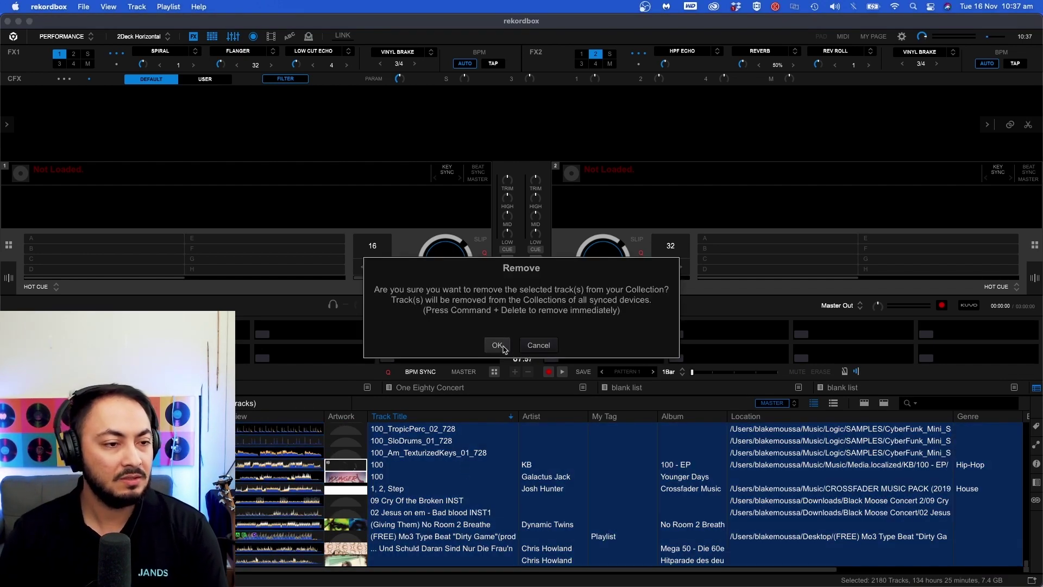
left_click(499, 345)
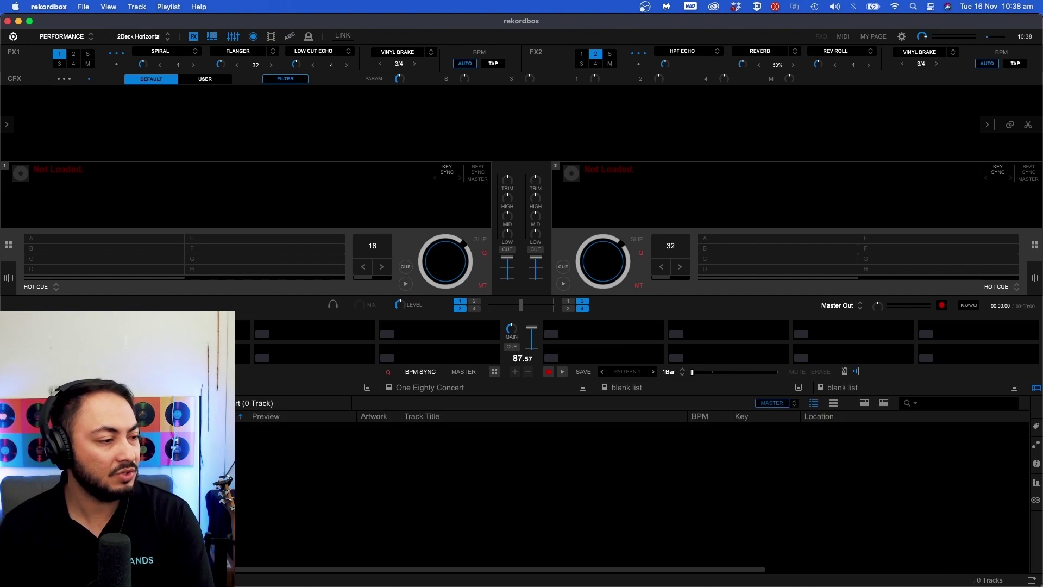
key("Delete")
- Confirm the One Eighty Concert deletion and delete the next four playlists
key("Return")
key("Delete")
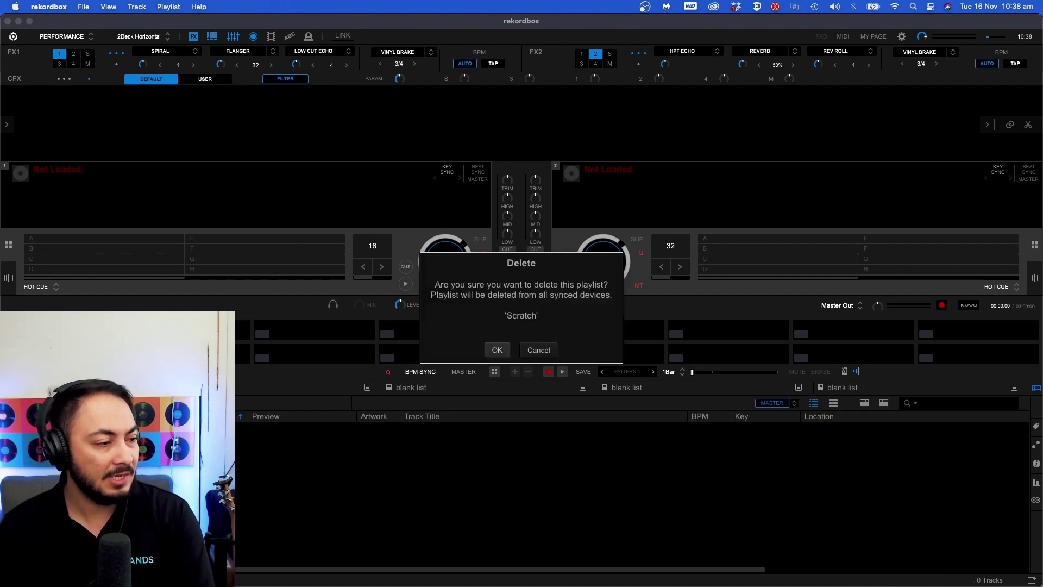
key("Return")
key("Delete")
key("Return")
key("Delete")
key("Return")
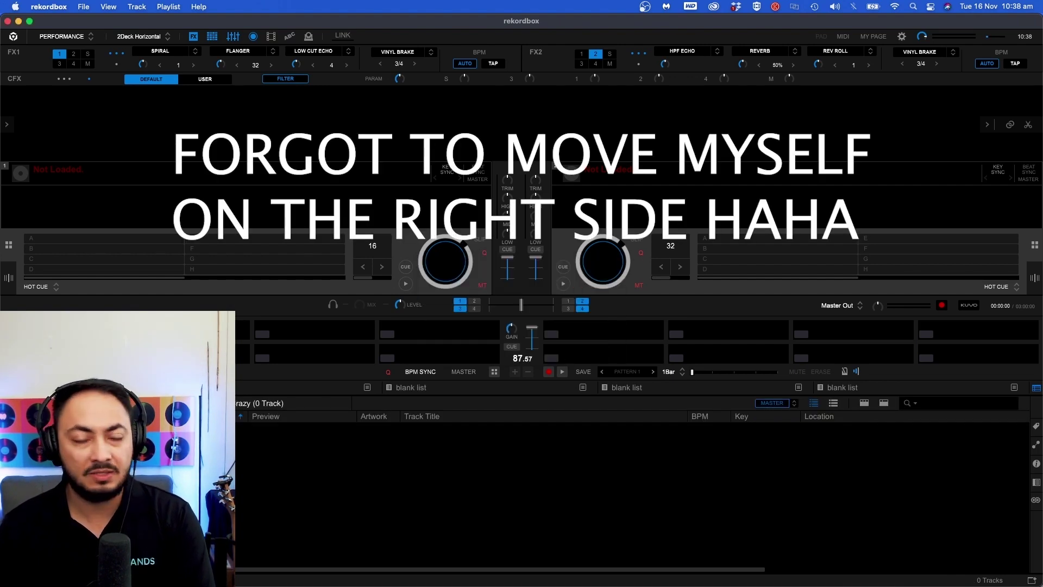
key("Delete")
key("Return")
- Delete Practise tracks, TIDAL, the CROSSFADER MUSIC PACK (2019) folder and the last playlist
key("Delete")
key("Return")
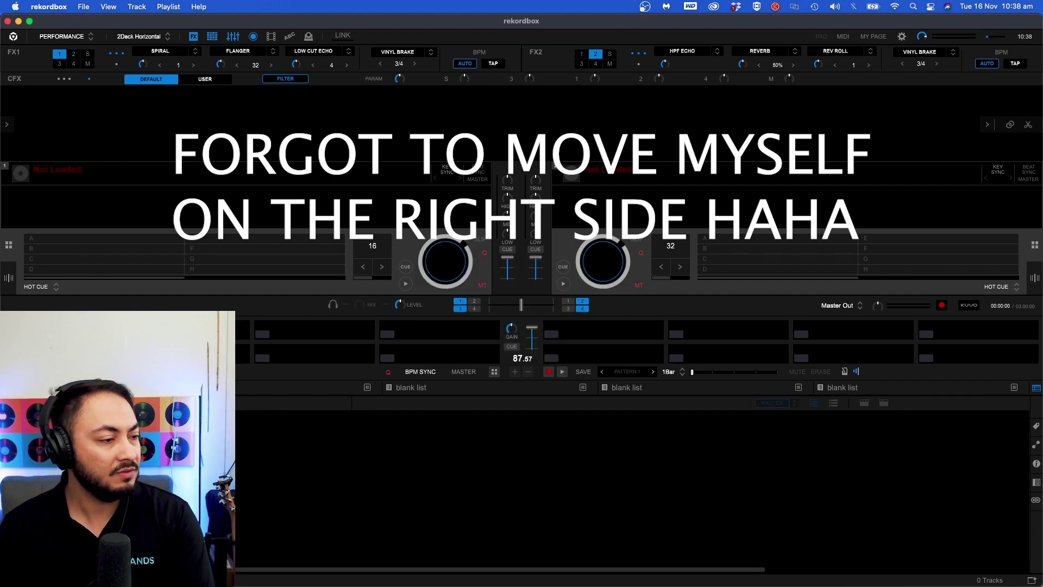
key("Delete")
key("Return")
key("Delete")
key("Return")
key("Delete")
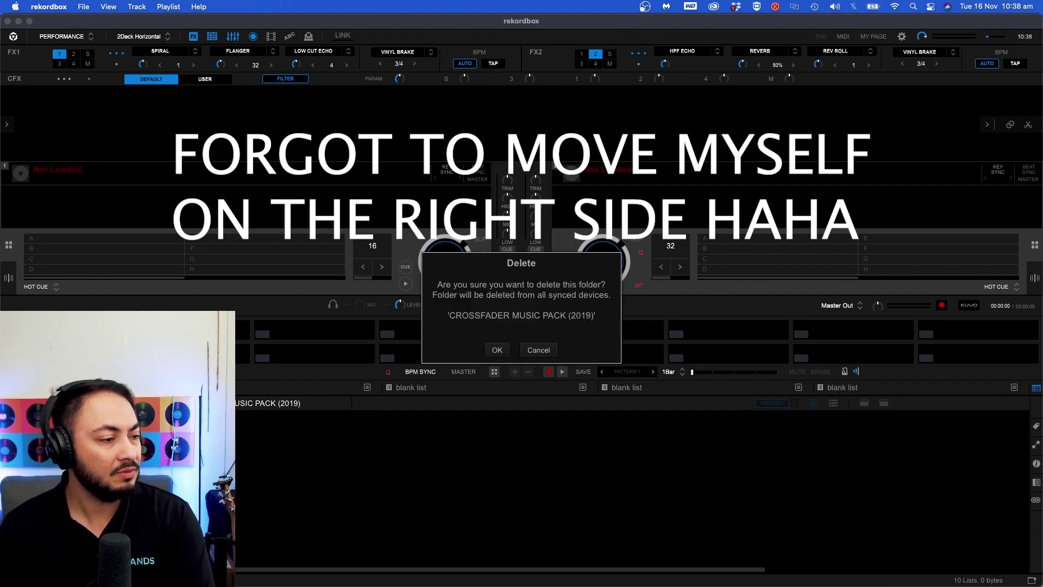
key("Return")
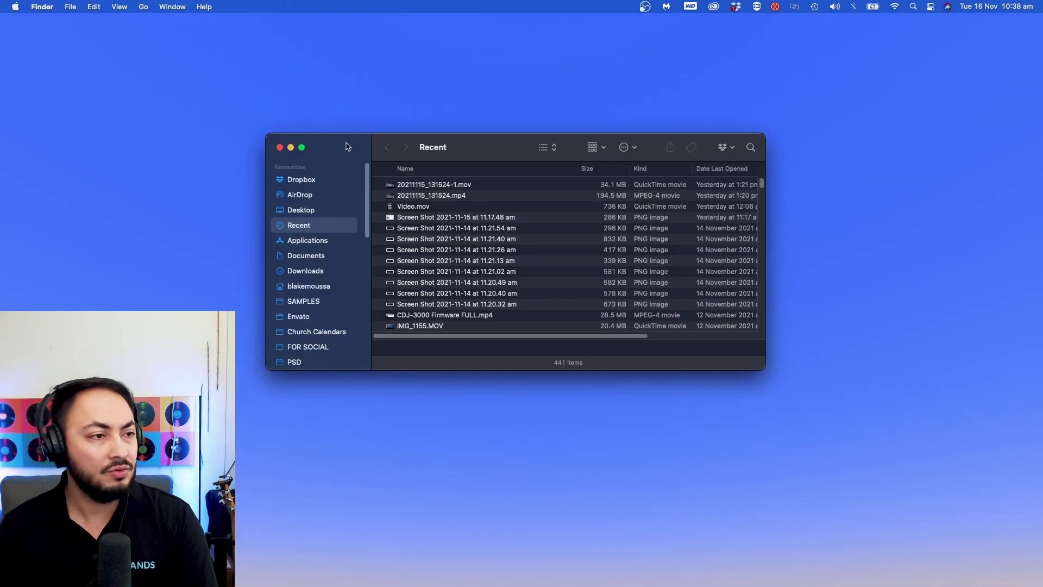
left_click_drag(346, 147, 339, 211)
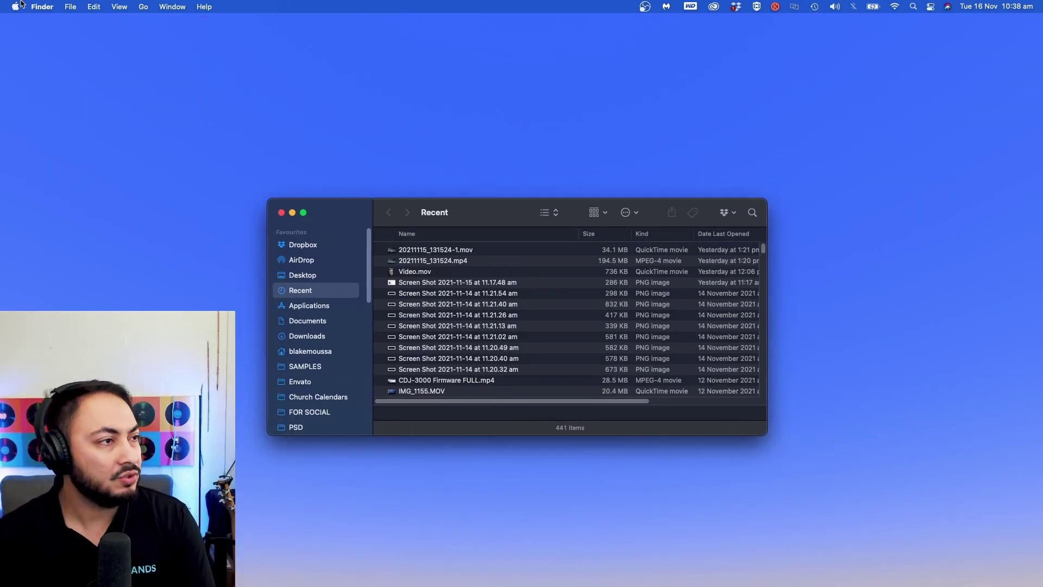
- Open the hidden Library folder from the Go menu and select Pioneer > rekordbox
left_click(144, 7, "alt")
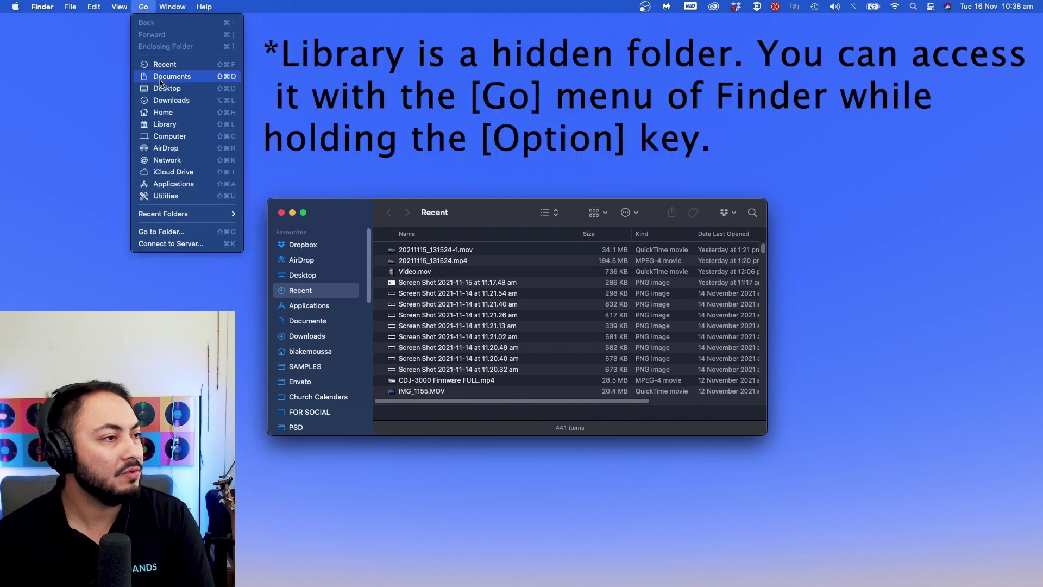
left_click(150, 124, "alt")
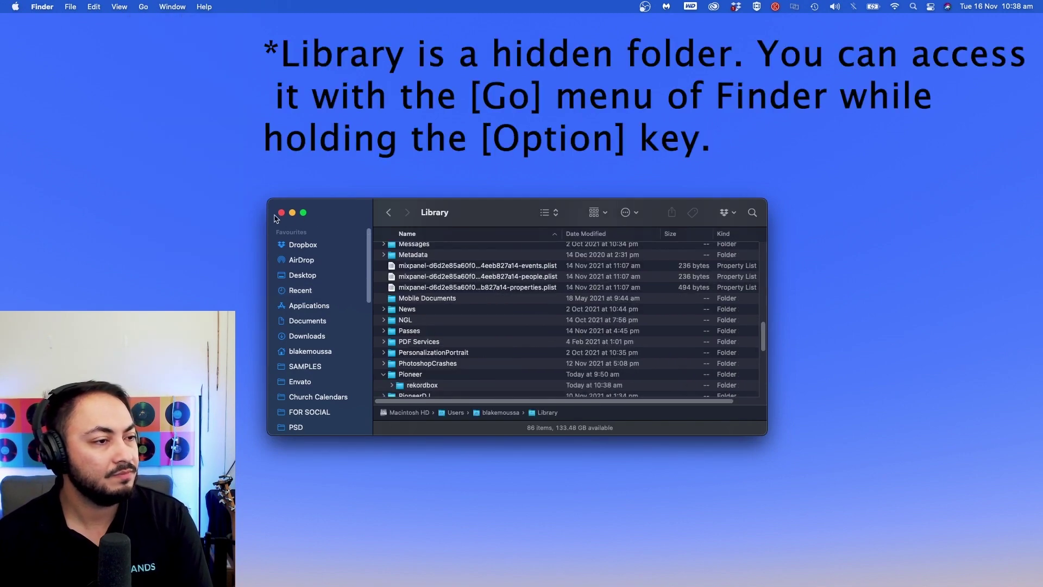
left_click_drag(330, 217, 287, 188)
scroll(377, 266, "up", 5)
scroll(377, 266, "up", 3)
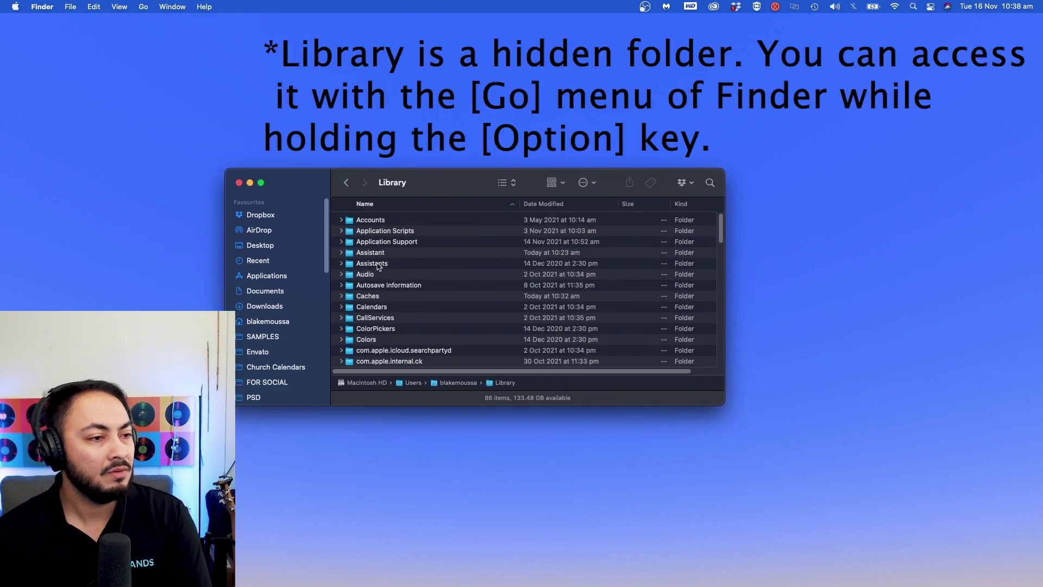
scroll(378, 265, "up", 3)
scroll(377, 266, "up", 3)
left_click(410, 265)
type("pi")
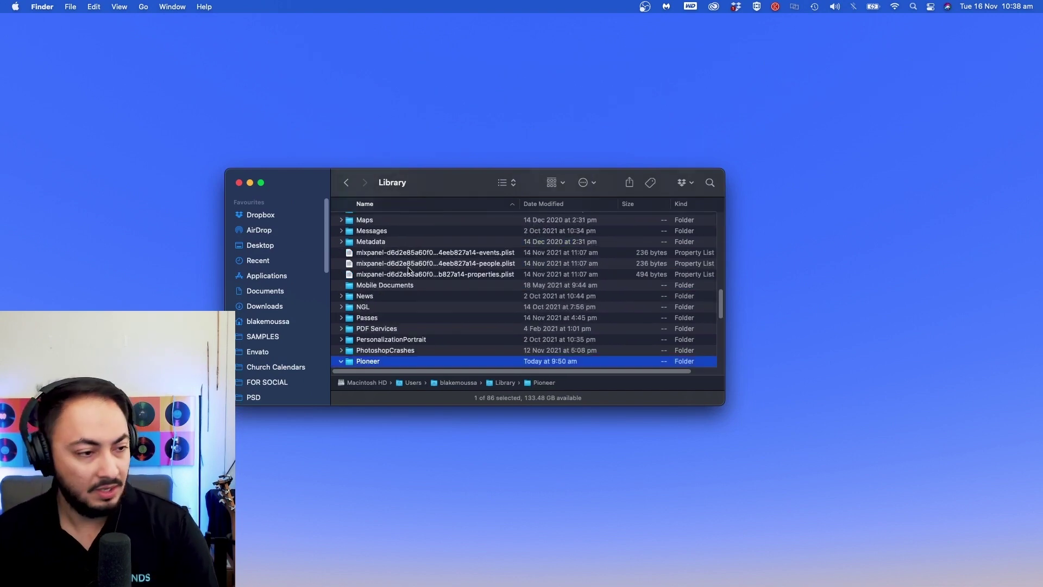
key("Right")
scroll(378, 269, "down", 3)
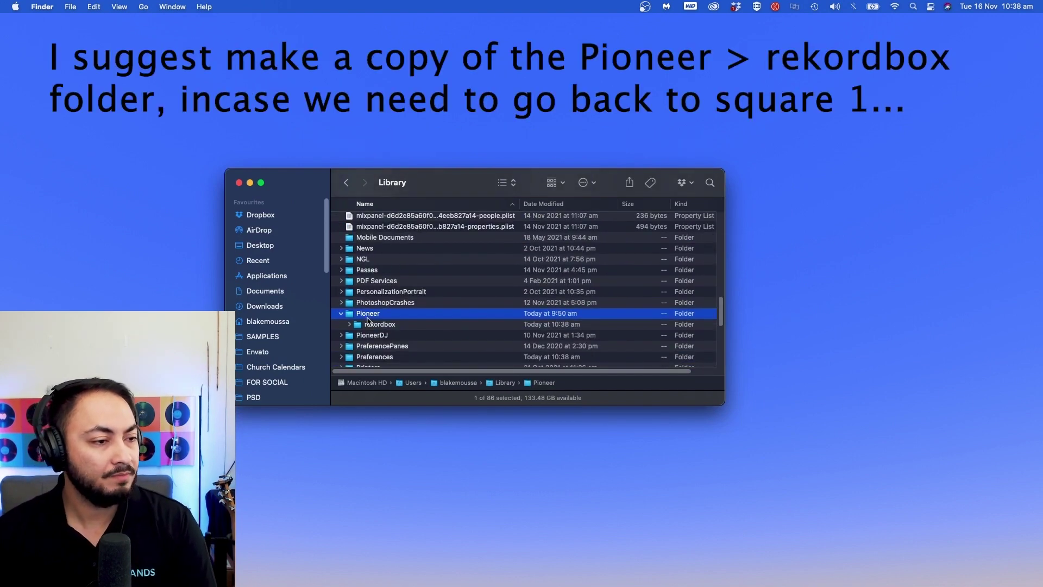
left_click(370, 326)
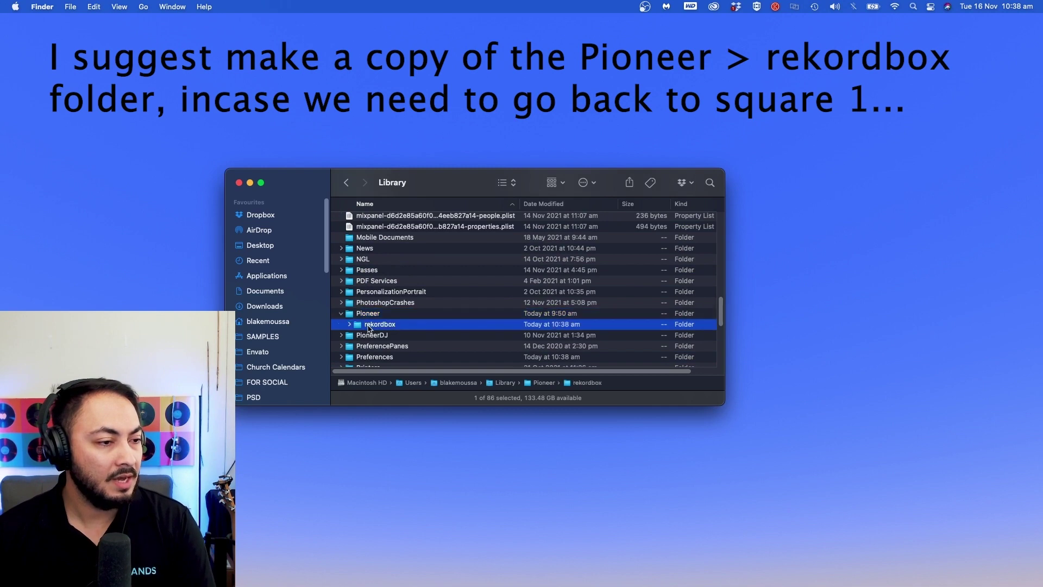
- Expand the rekordbox folder to view its files, then open it on its own
left_click(349, 324)
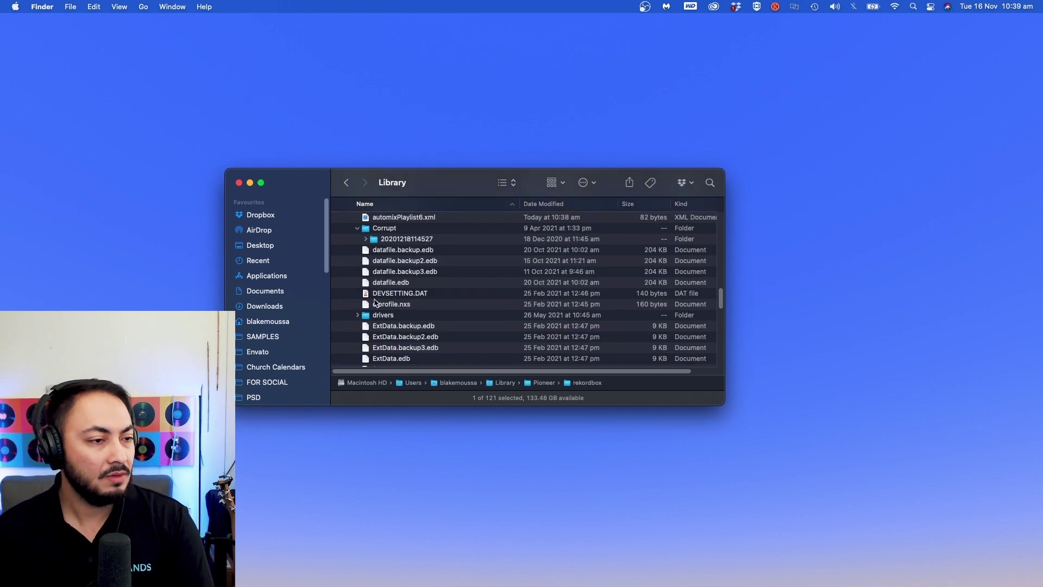
scroll(420, 285, "down", 3)
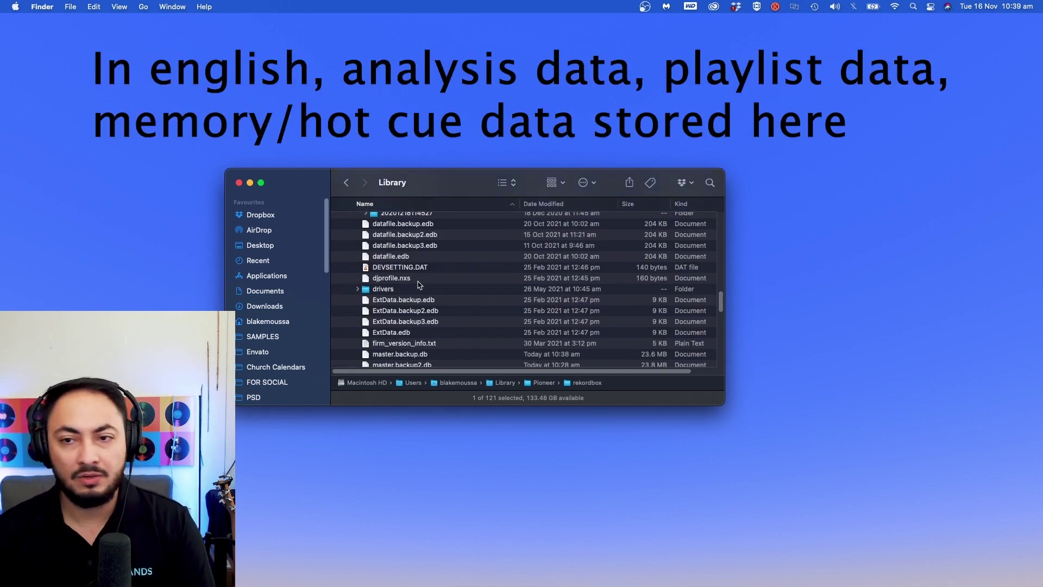
scroll(420, 284, "down", 2)
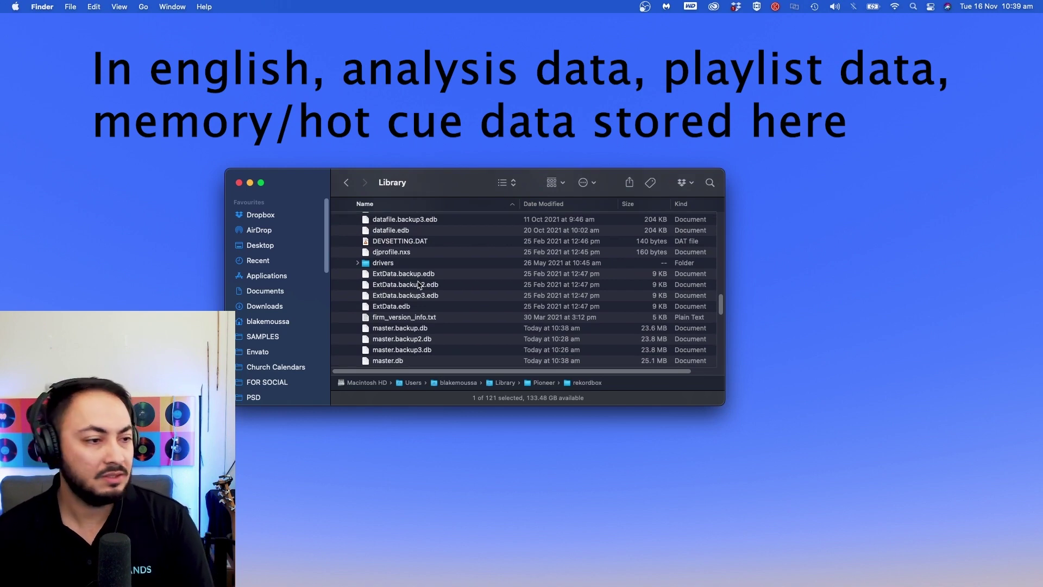
scroll(419, 287, "up", 1)
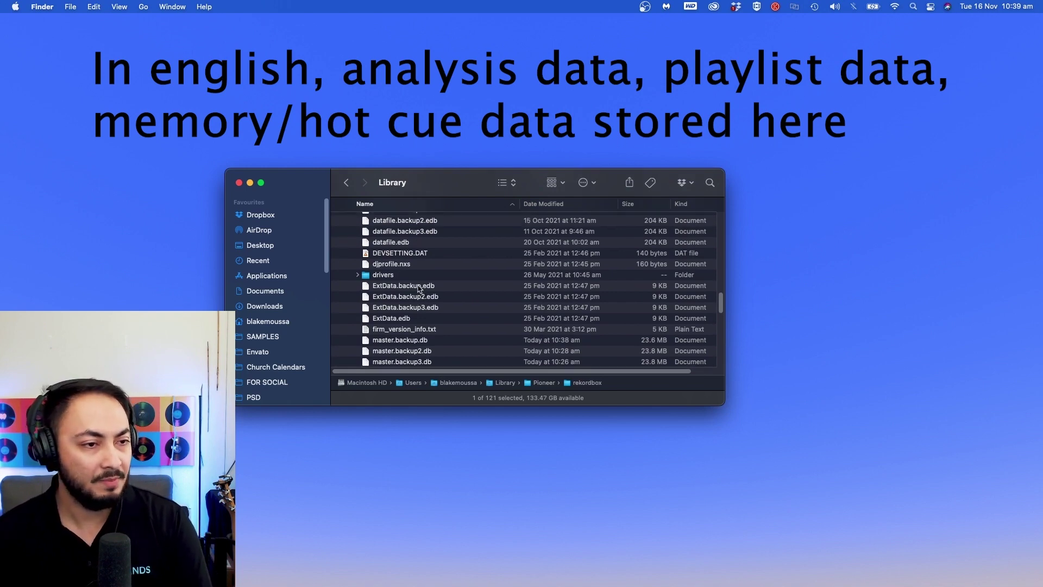
scroll(420, 286, "up", 3)
scroll(420, 287, "up", 1)
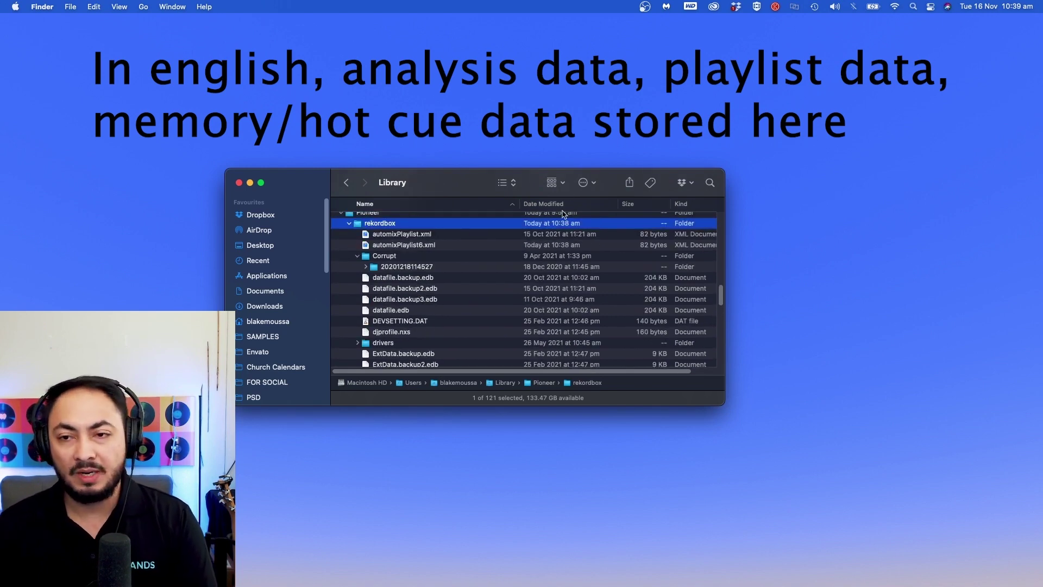
left_click_drag(363, 183, 336, 181)
scroll(370, 267, "up", 3)
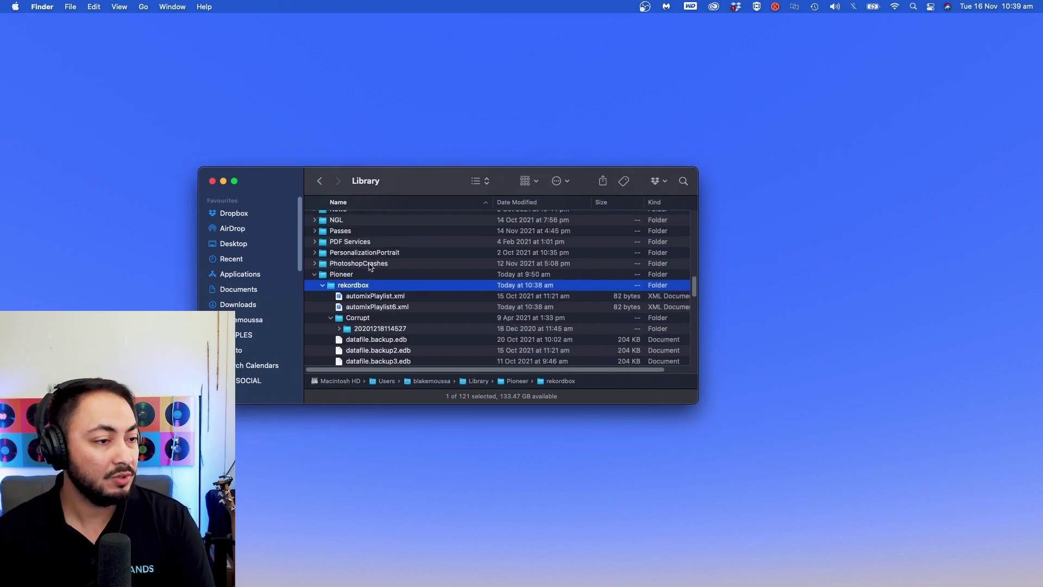
double_click(342, 285)
scroll(357, 263, "up", 3)
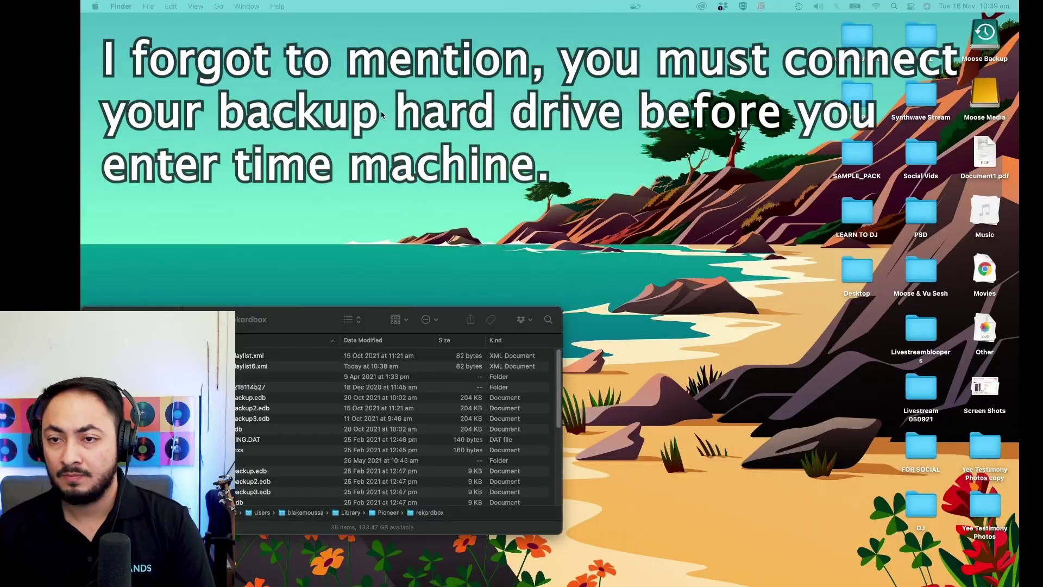
- Launch Time Machine from Spotlight and select the rekordbox folder in the backup
key("super+space")
type("time")
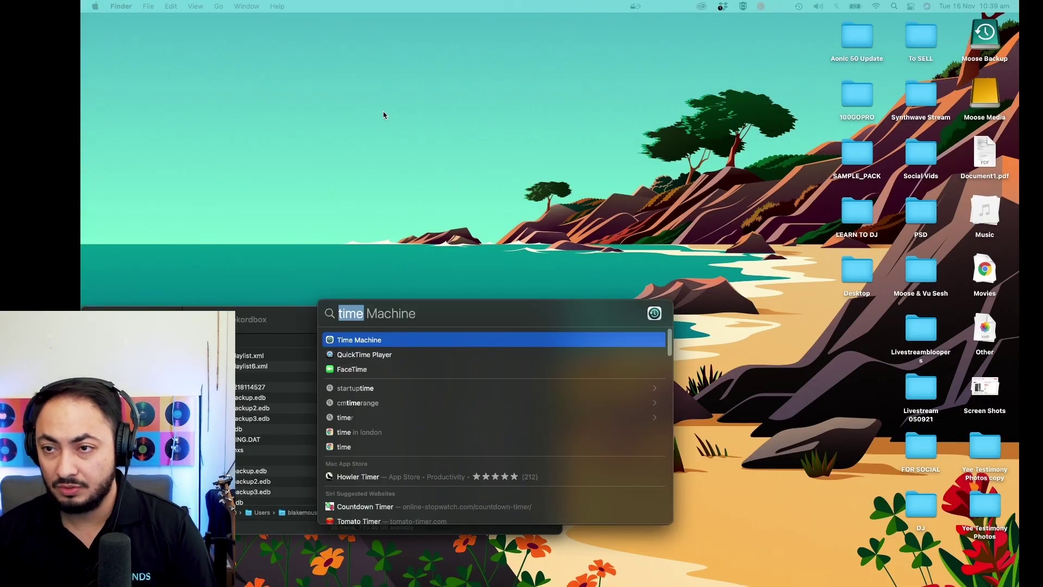
key("Return")
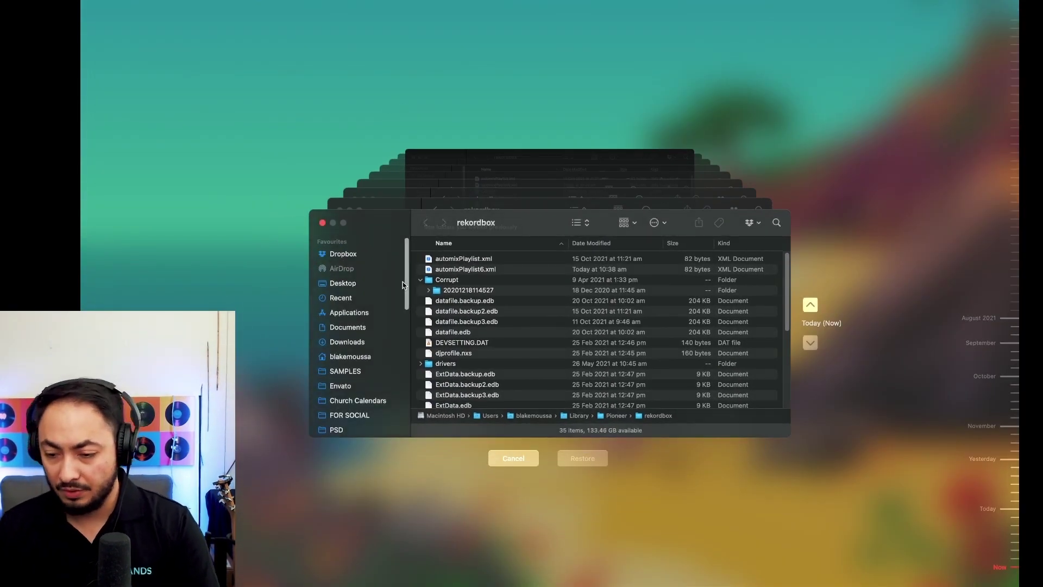
left_click(424, 224)
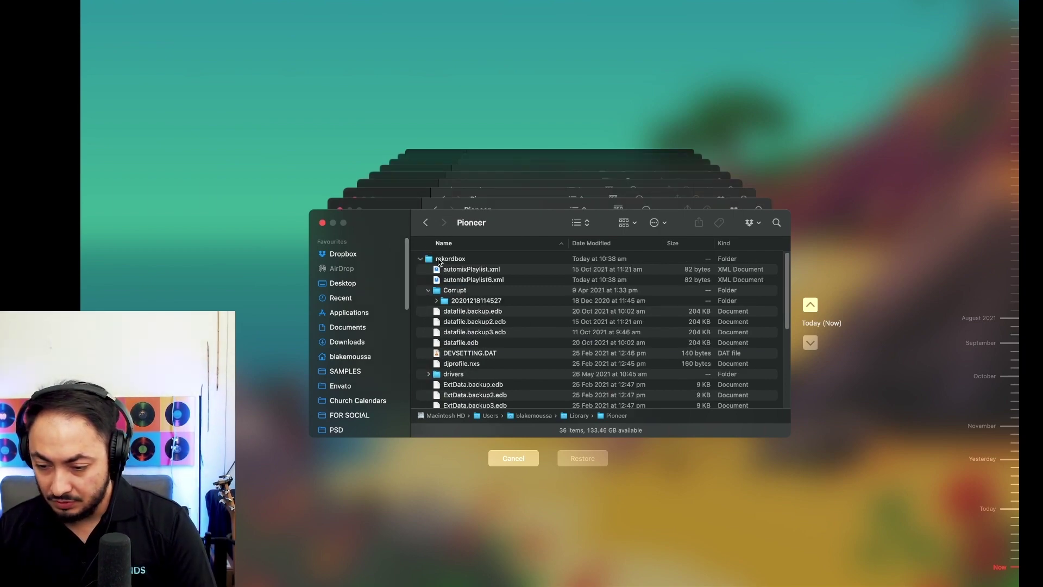
left_click(439, 261)
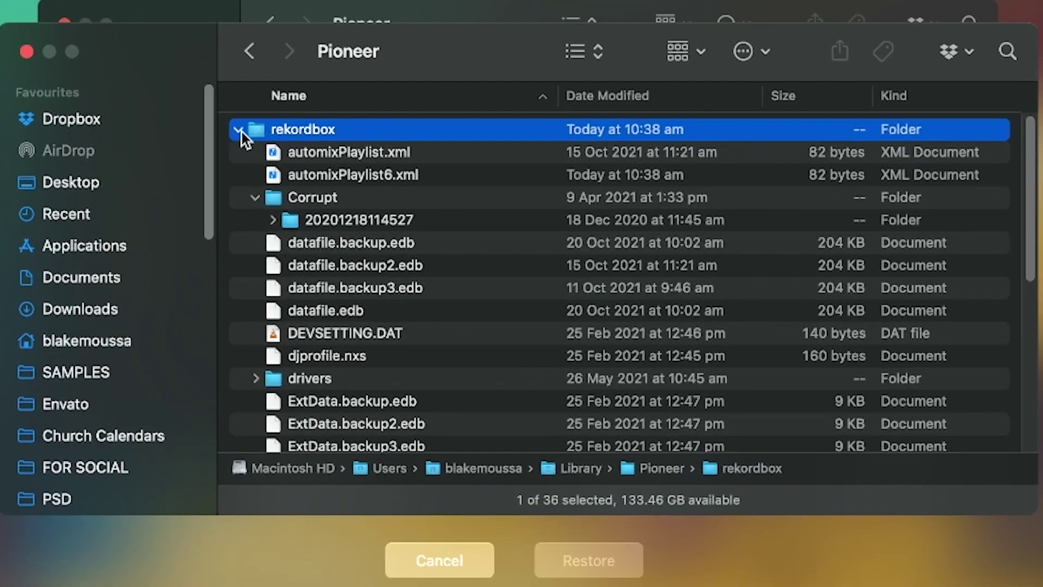
- Collapse rekordbox, go up to Library, and select Pioneer > rekordbox
left_click(239, 130)
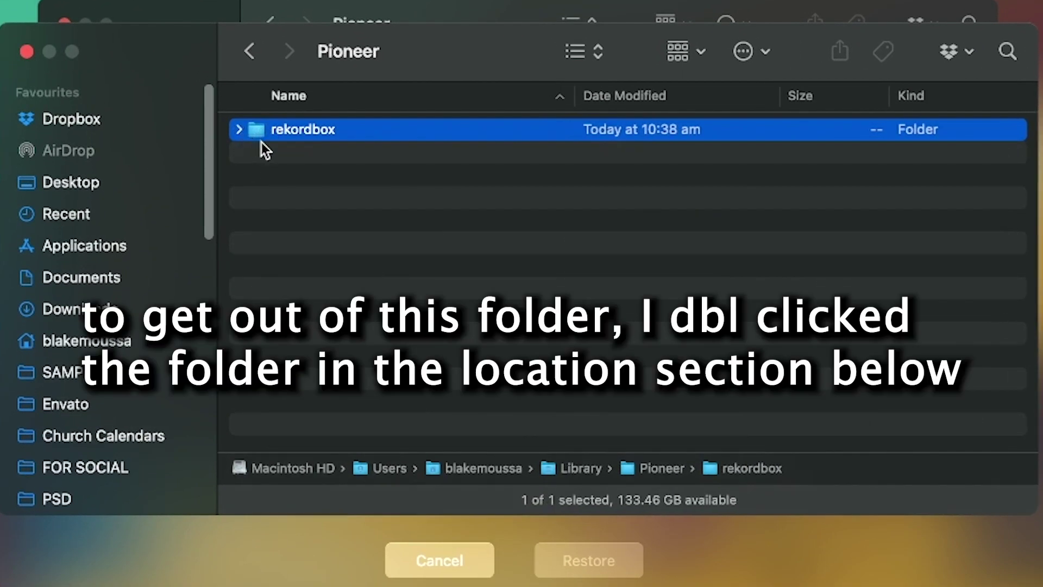
double_click(581, 468)
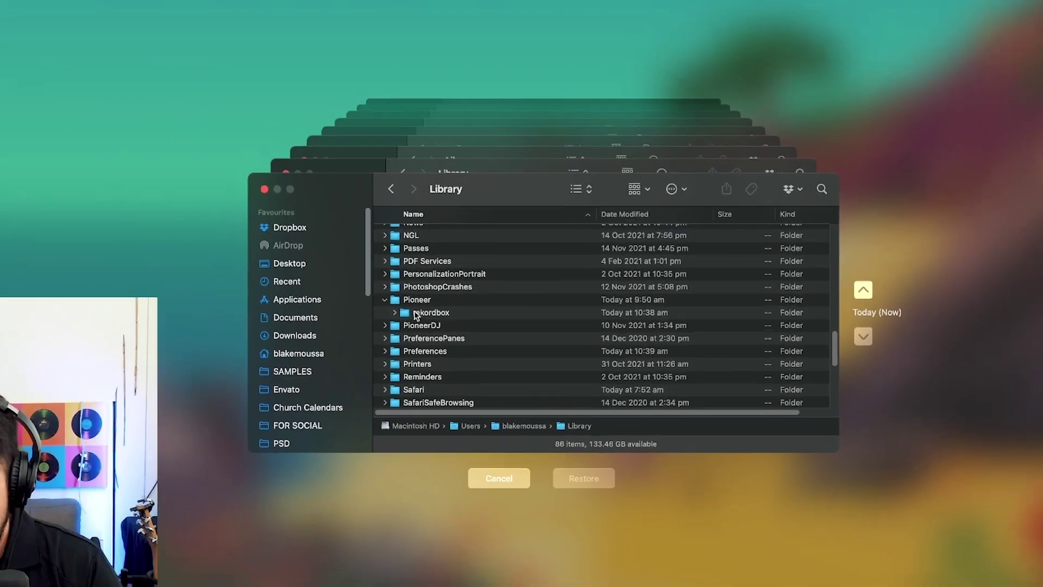
left_click(375, 279)
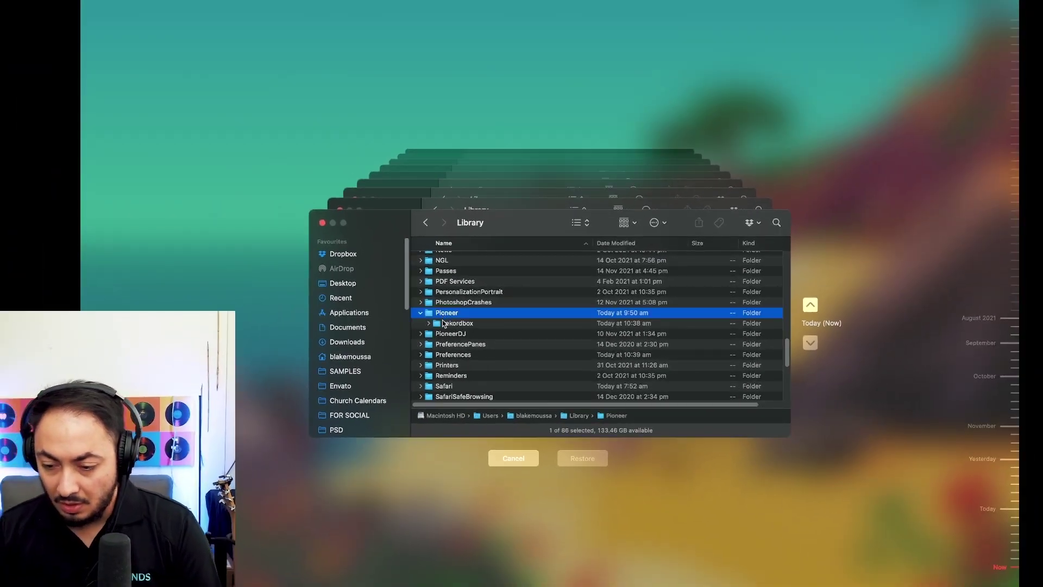
left_click(456, 323)
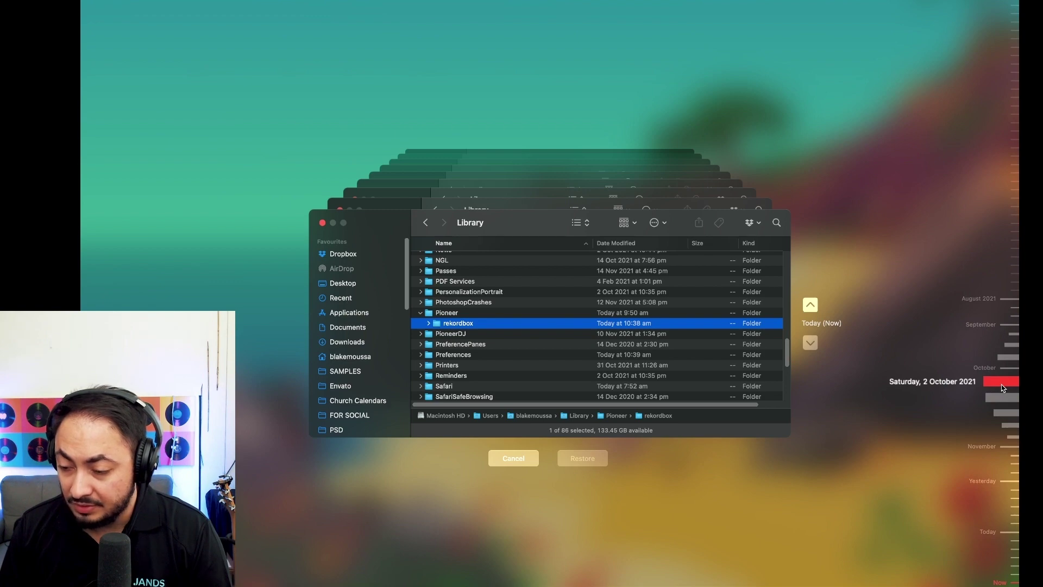
- Step through the 2 October 2021 and yesterday's 10:54 am backups to today's 10:32 am
left_click(1001, 383)
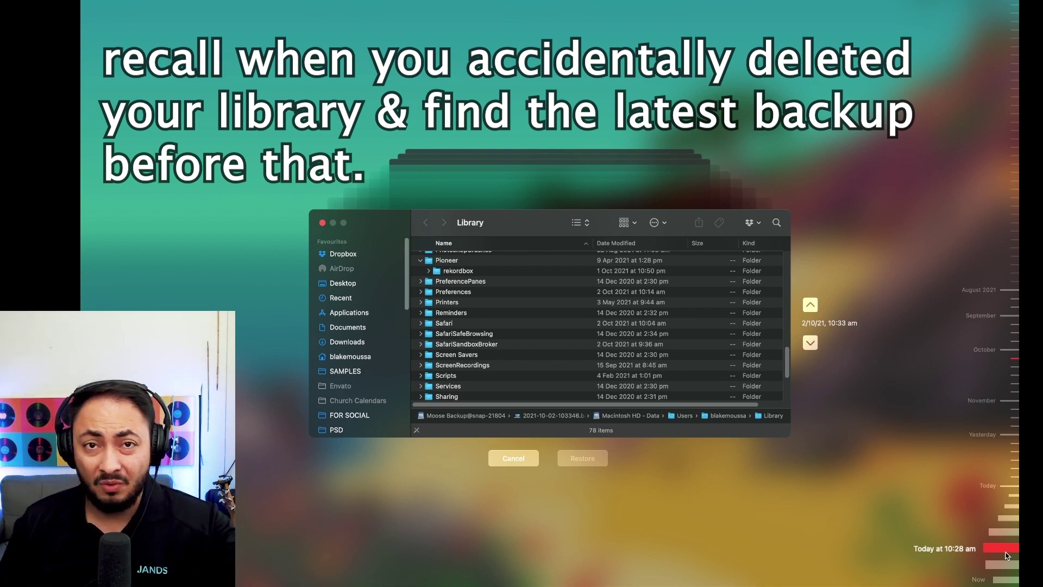
left_click(1009, 461)
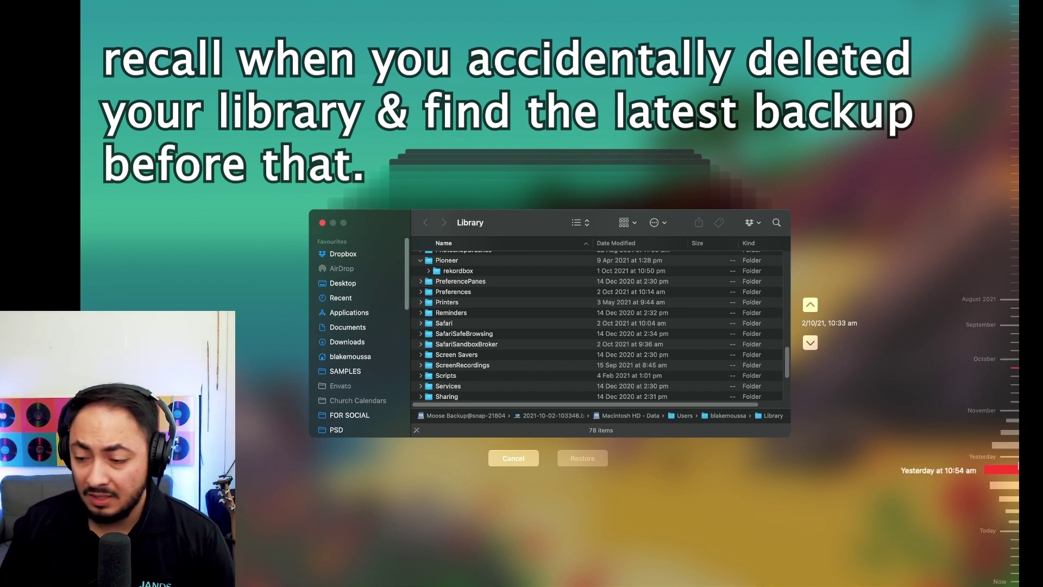
left_click(1014, 560)
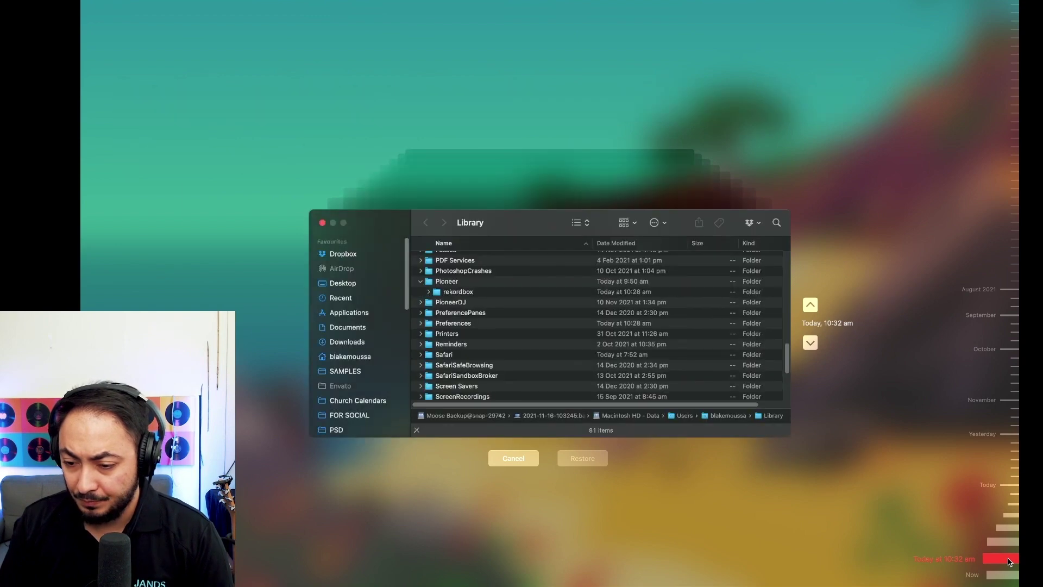
- Select Pioneer > rekordbox in the 10:32 am snapshot, restore it, and replace the existing folder
left_click(442, 284)
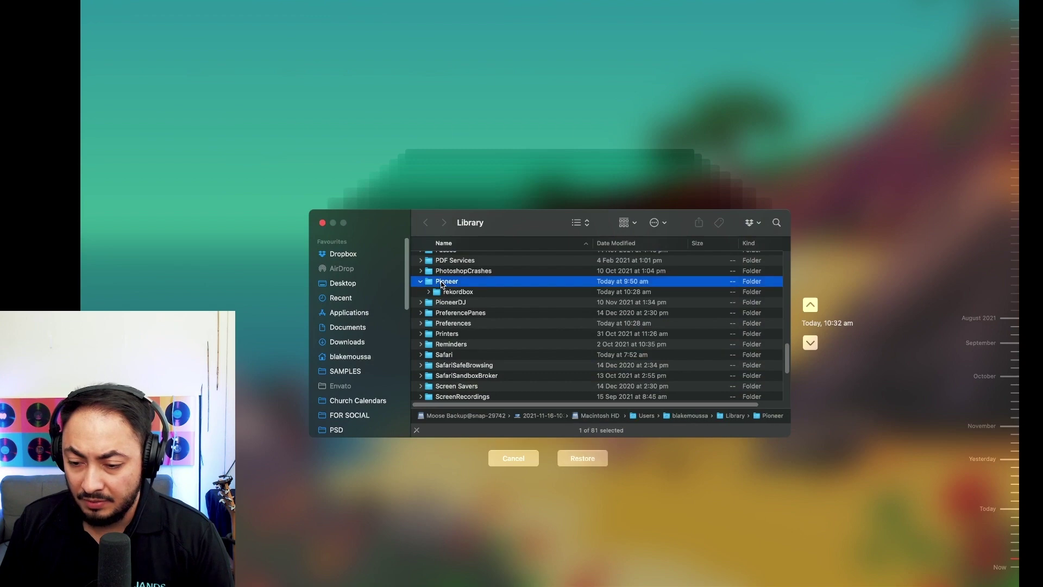
left_click(450, 292)
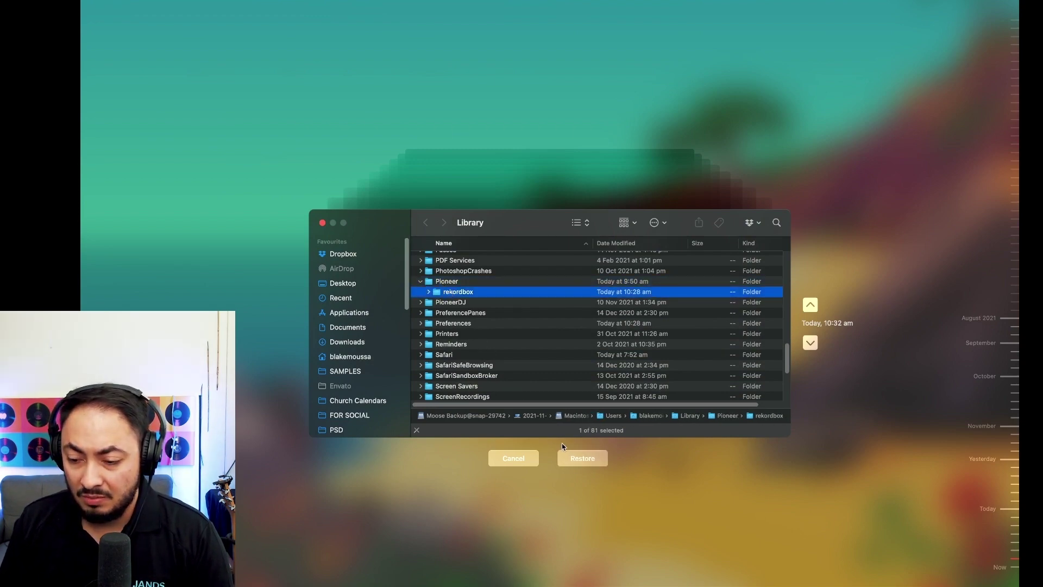
left_click(582, 458)
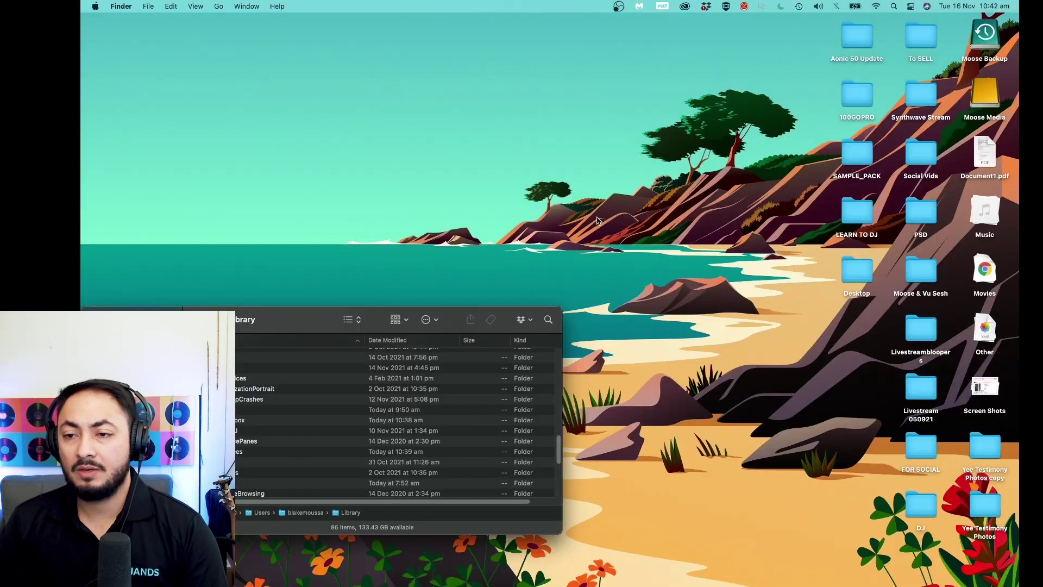
left_click(280, 43)
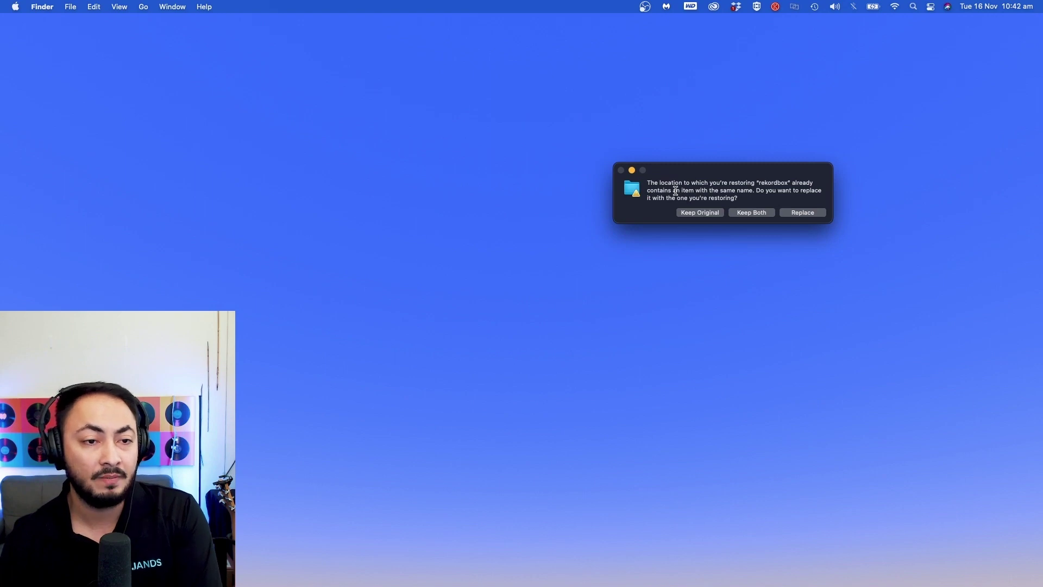
left_click(818, 214)
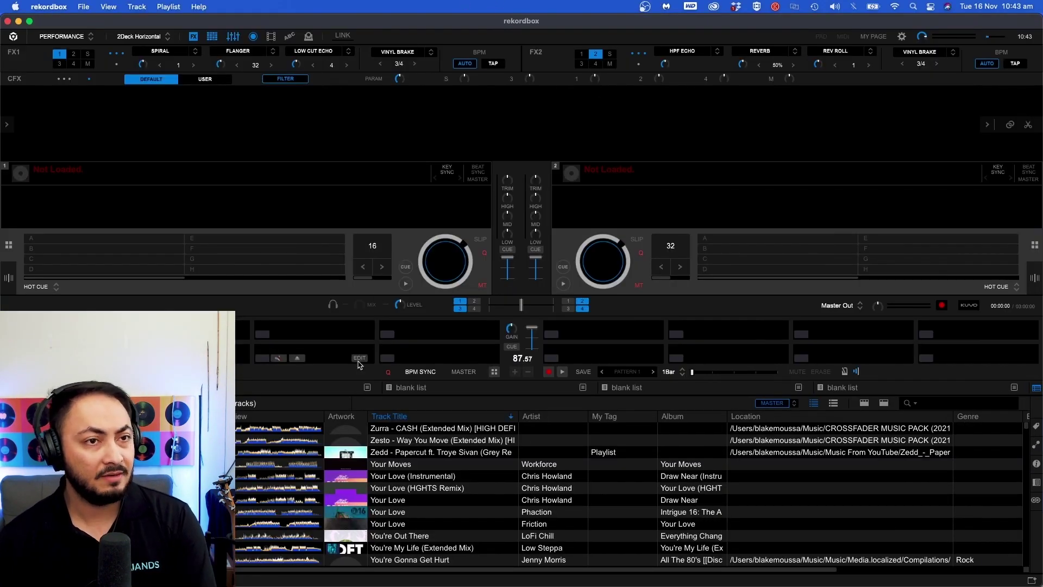
scroll(373, 478, "down", 1)
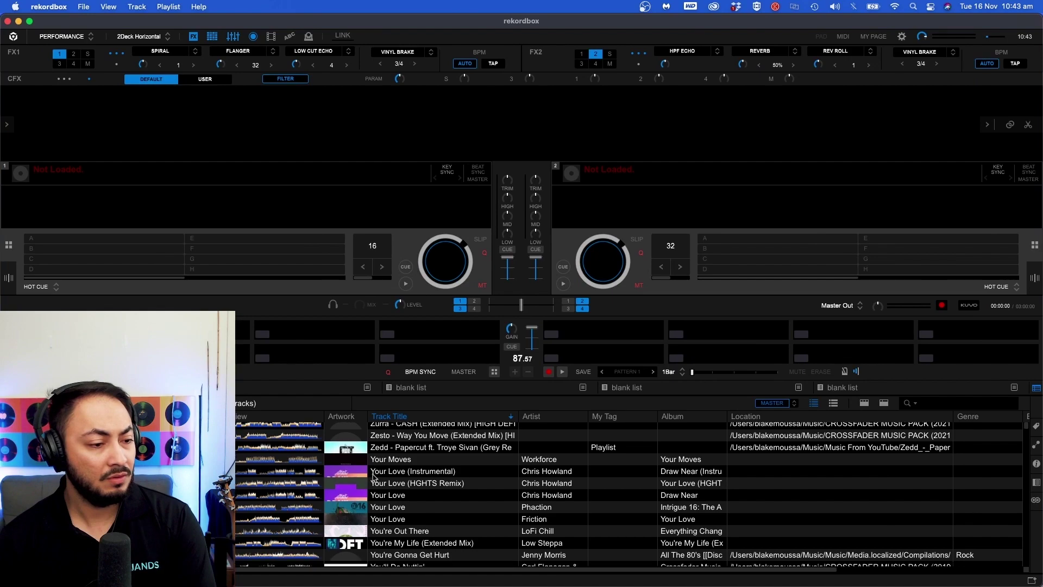
scroll(436, 487, "down", 3)
scroll(436, 488, "down", 3)
scroll(438, 490, "down", 3)
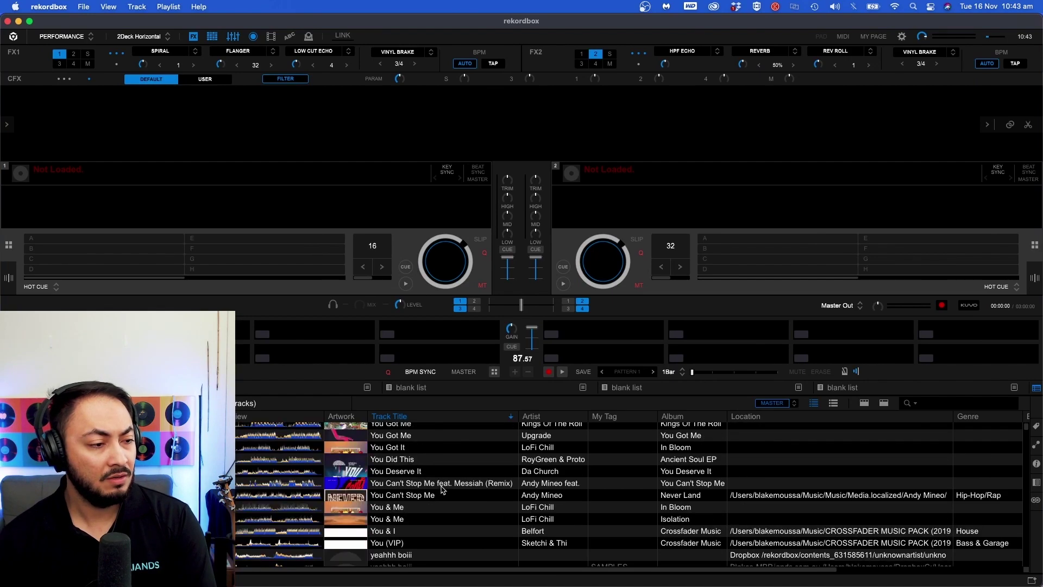
scroll(440, 489, "down", 4)
scroll(441, 489, "down", 5)
scroll(441, 490, "down", 5)
scroll(441, 489, "down", 5)
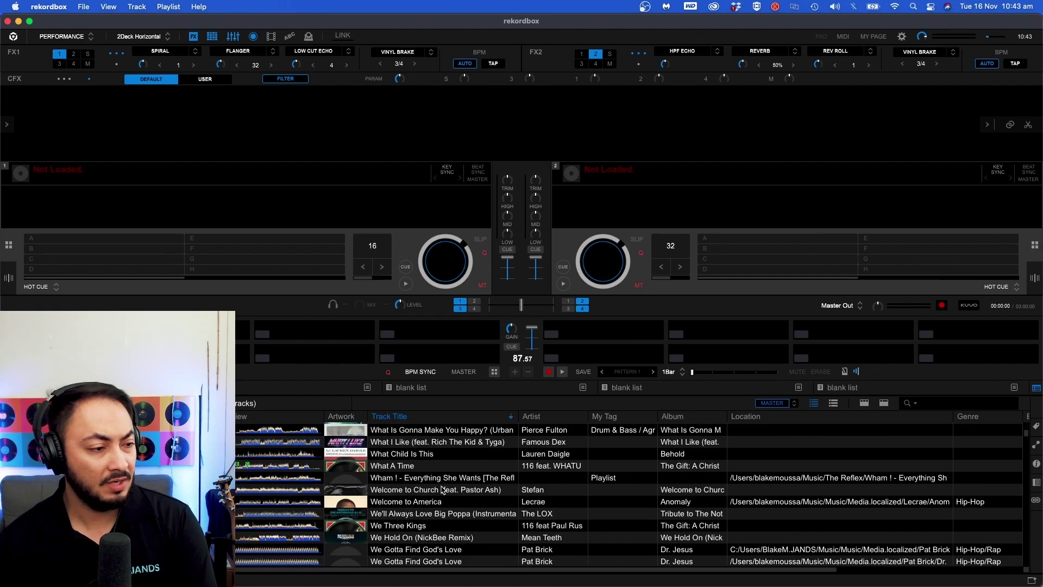
scroll(440, 489, "down", 5)
scroll(441, 489, "down", 5)
scroll(441, 490, "down", 5)
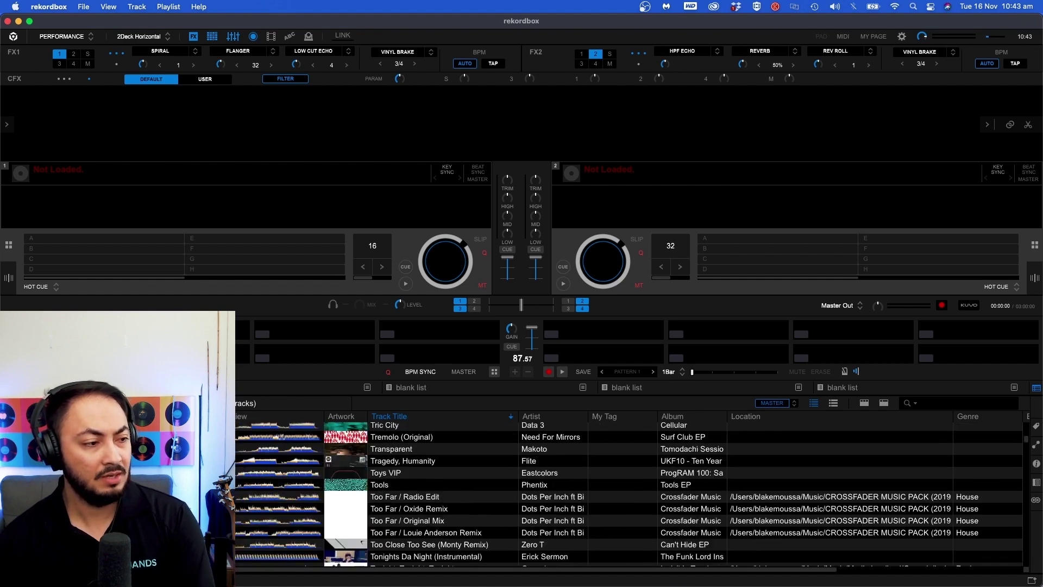
left_click(122, 456)
key("Down")
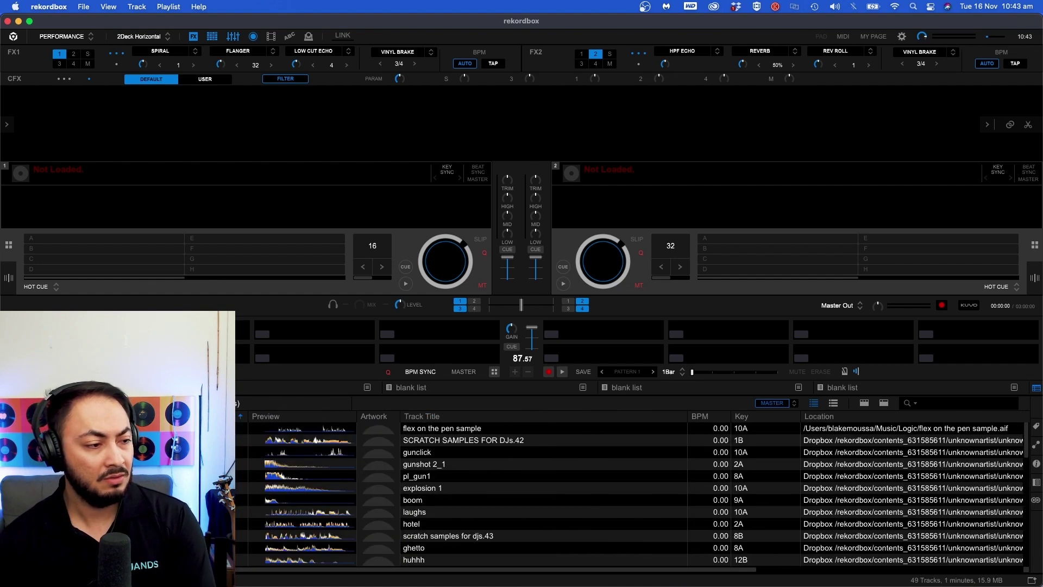
key("Down")
key("Down")
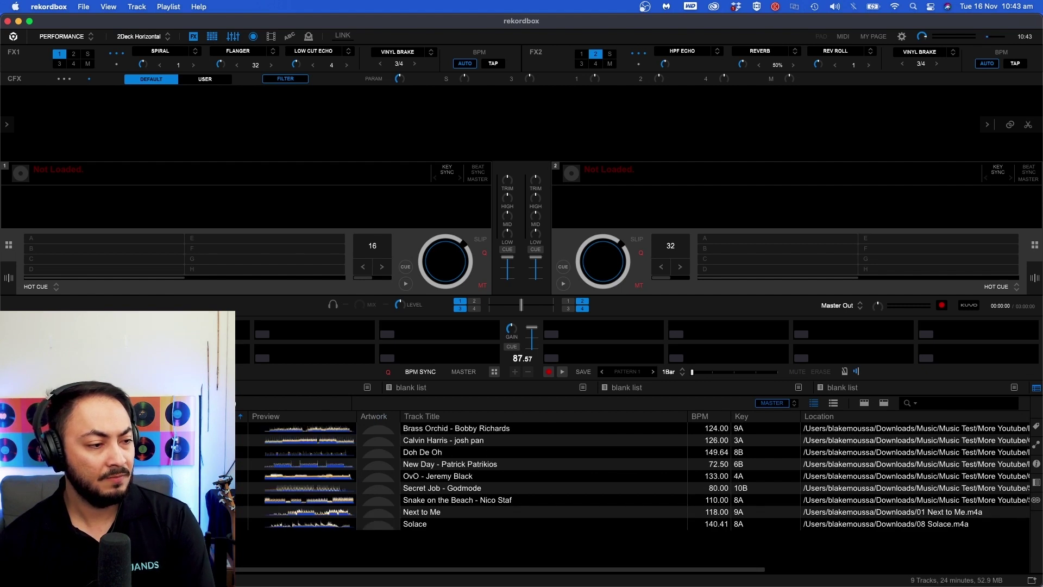
key("Down")
key("Down")
key("Down")
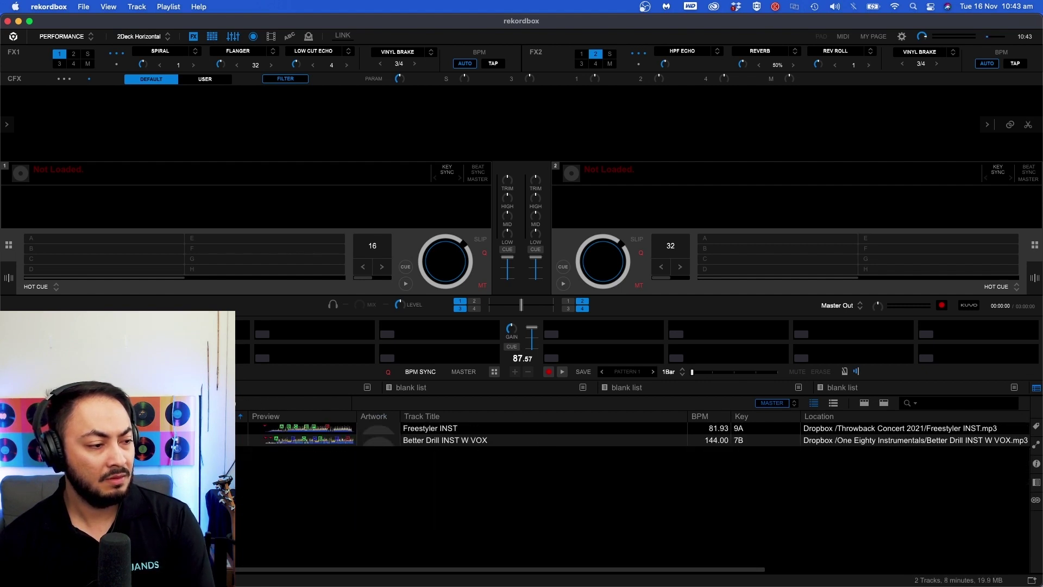
key("Down")
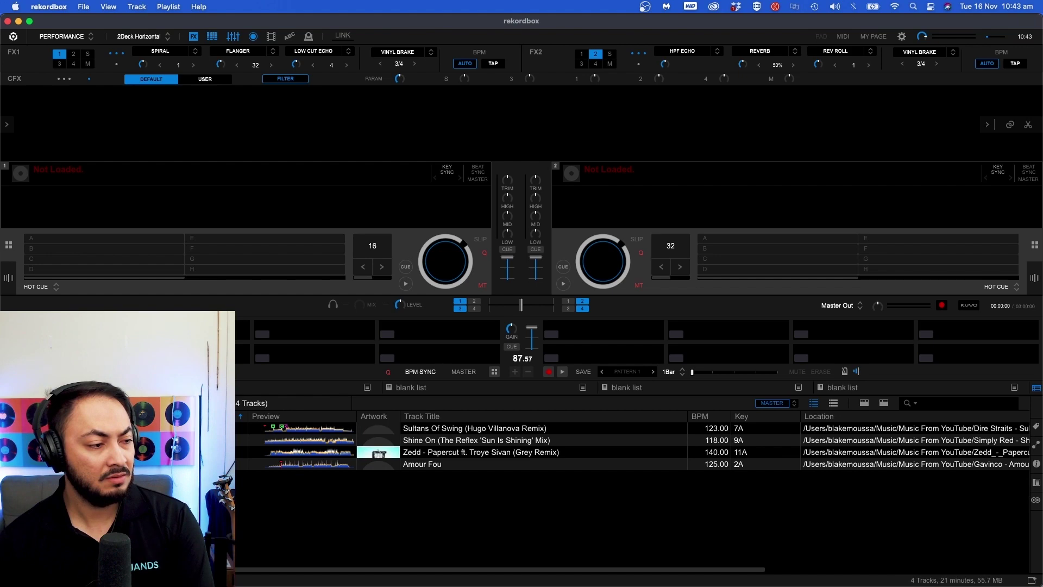
key("Down")
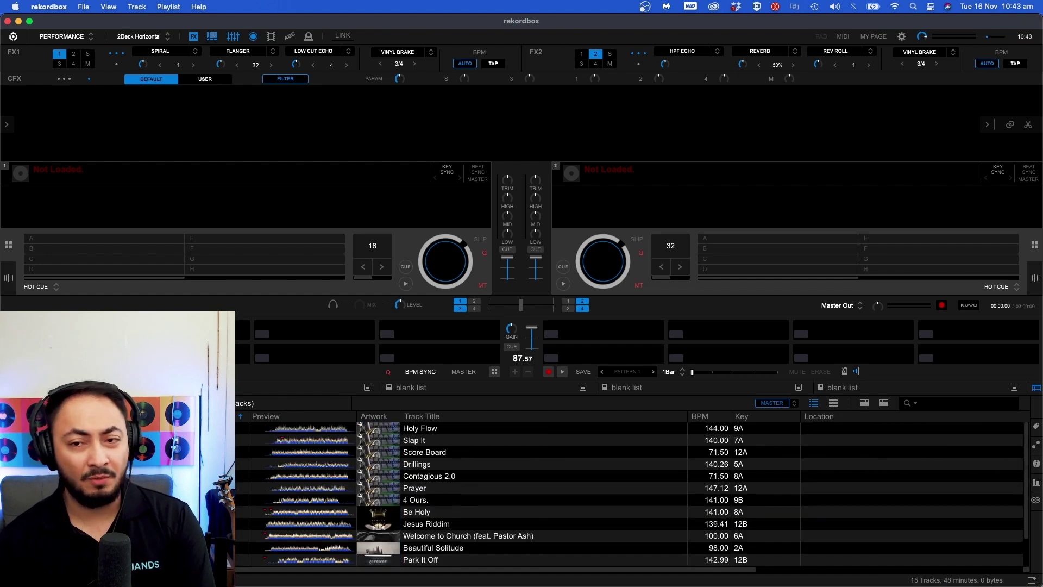
key("Down")
key("Down")
key("Down")
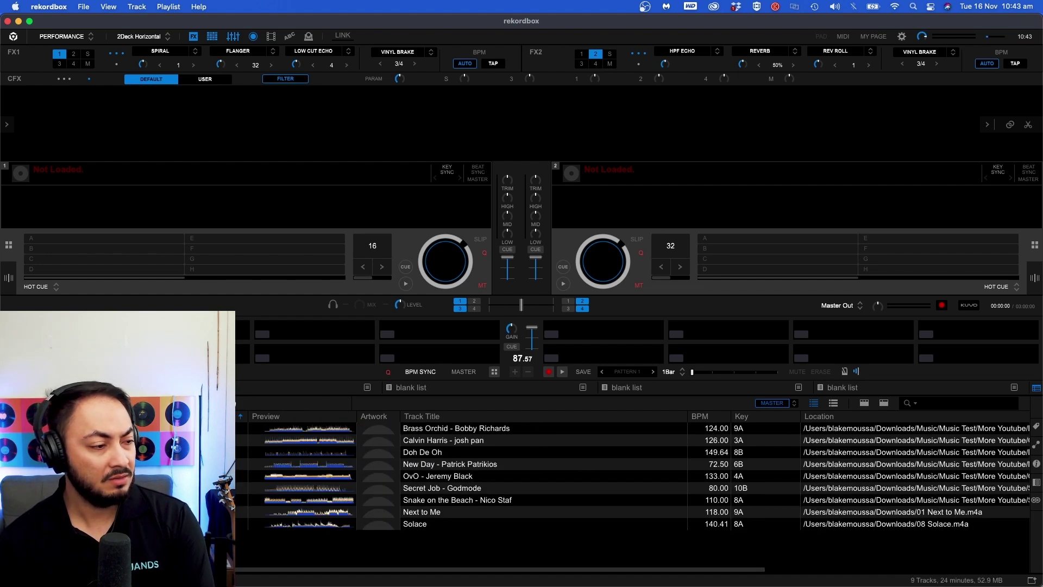
key("Down")
key("Down")
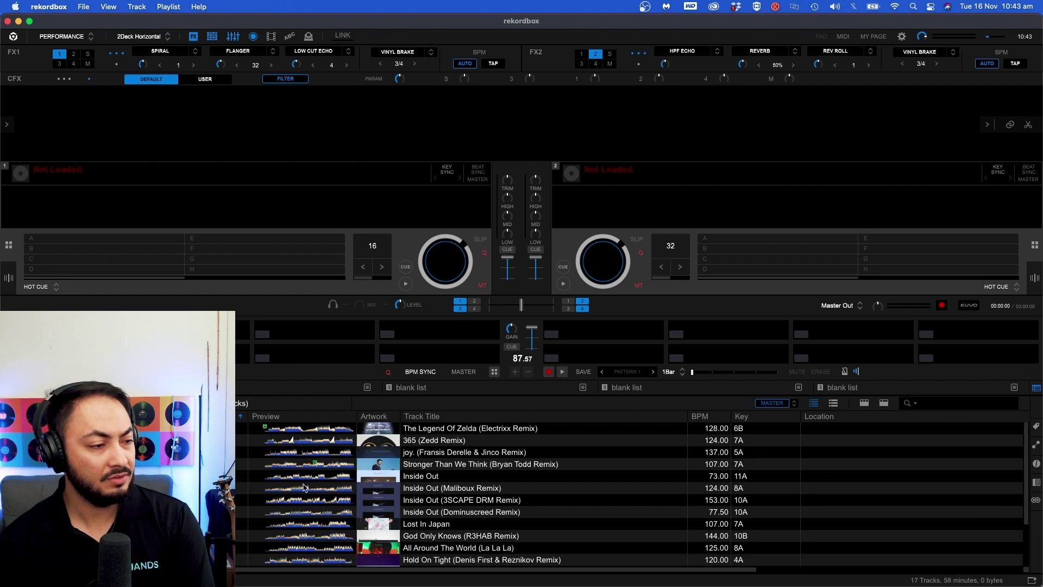
key("Down")
key("Down")
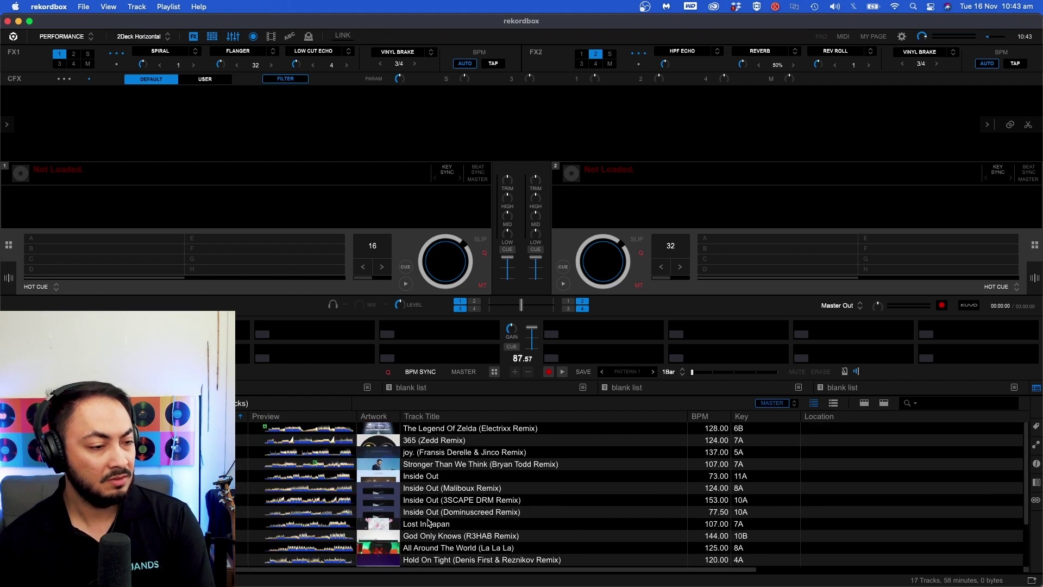
key("Down")
scroll(522, 498, "down", 5)
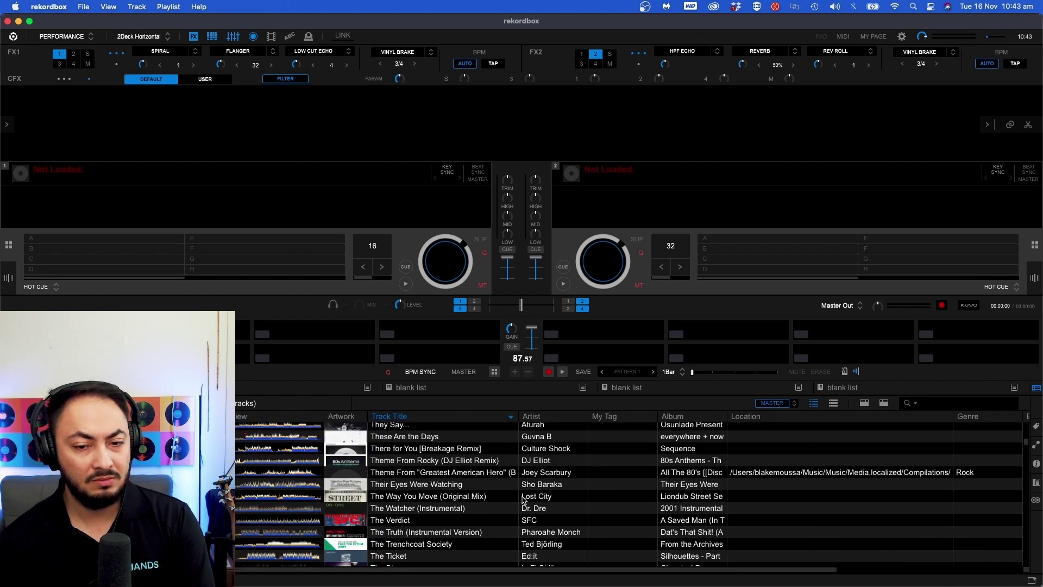
scroll(522, 498, "down", 5)
scroll(522, 499, "down", 5)
scroll(522, 499, "down", 5)
scroll(522, 499, "down", 5)
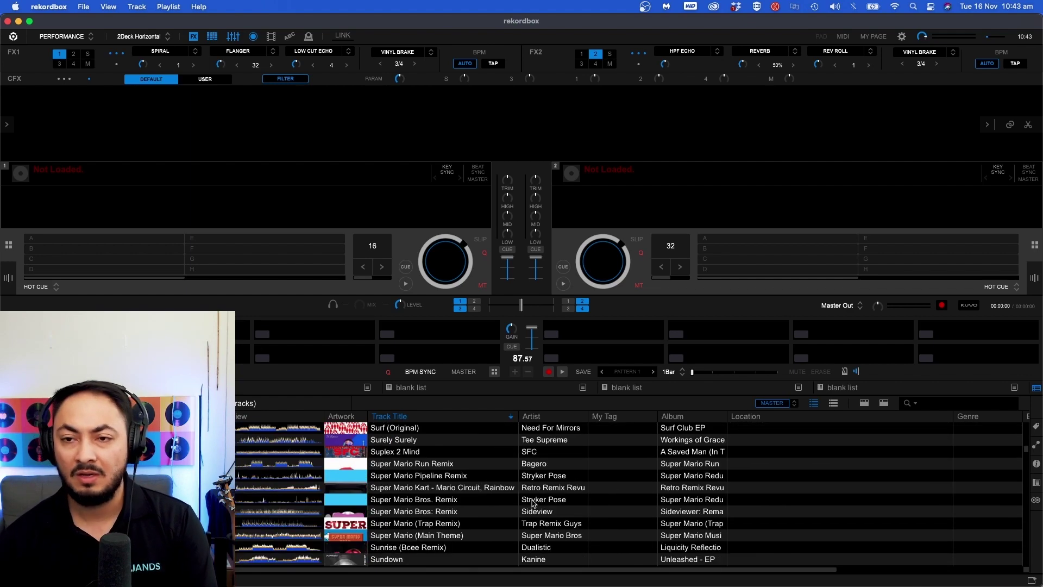
scroll(529, 501, "down", 3)
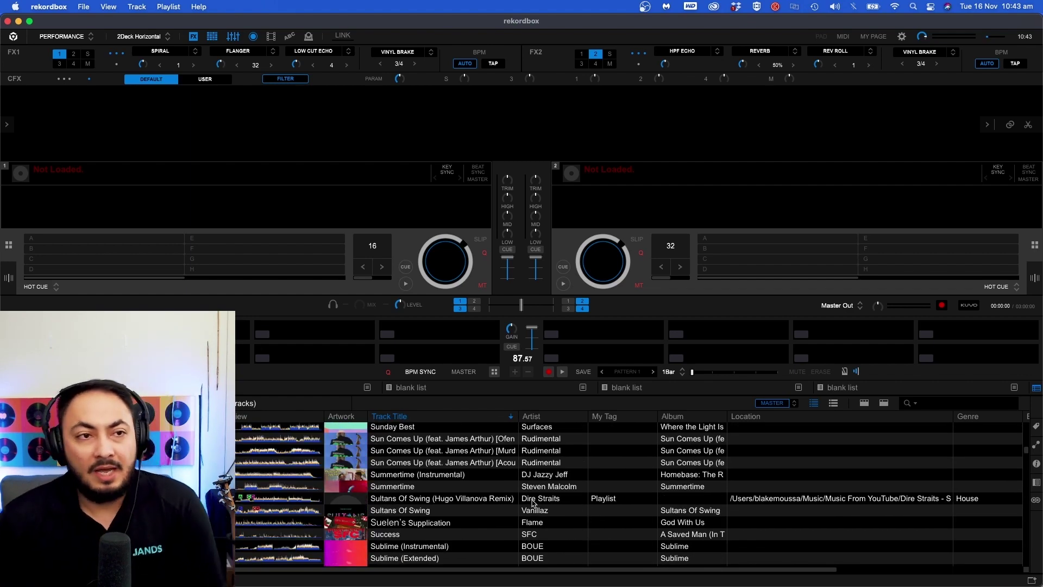